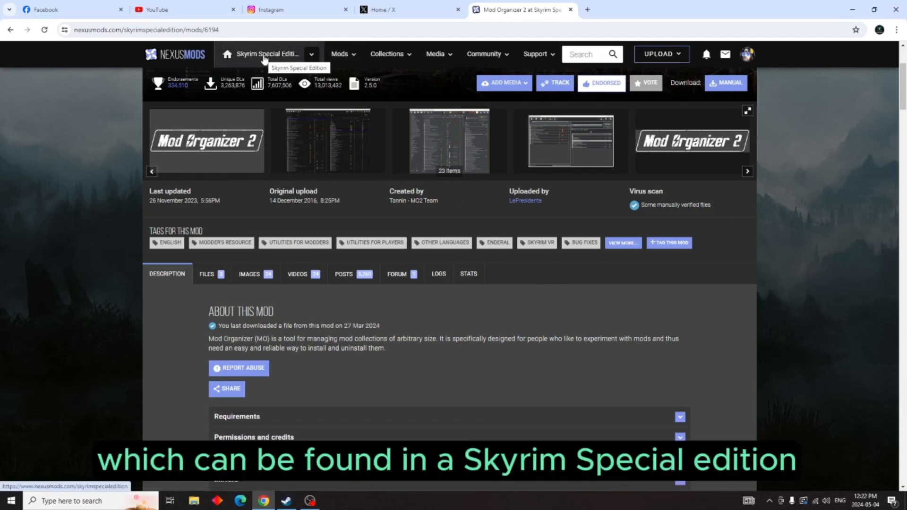
# Step: Download the Mod Organizer 2 main file manually from the mod's files on Nexus Mods
pyautogui.scroll(-1, 179, 257)
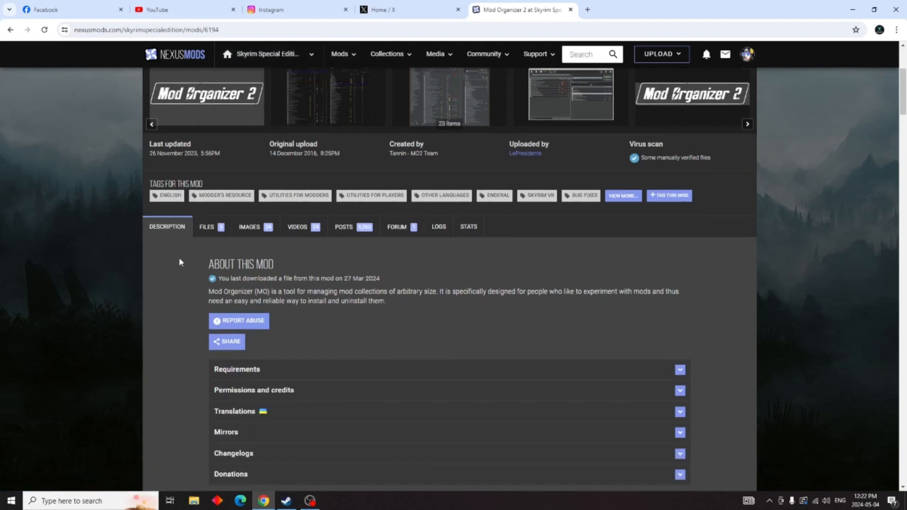
pyautogui.click(203, 228)
pyautogui.scroll(-3, 118, 232)
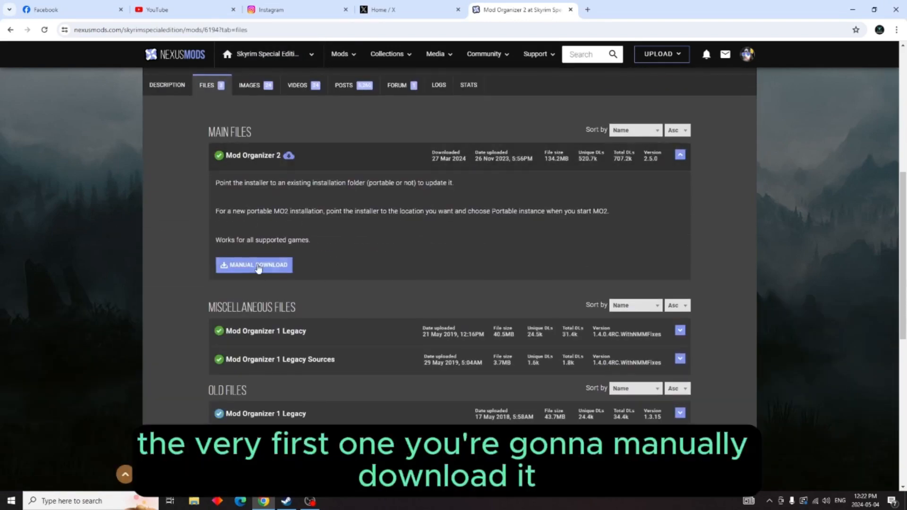
pyautogui.click(258, 268)
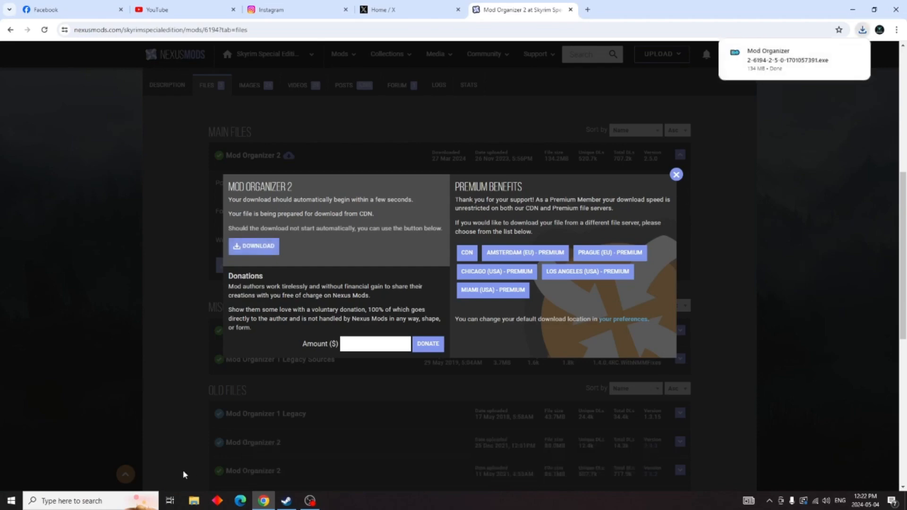
# Step: Switch to File Explorer and run the downloaded Mod Organizer 2 installer from the Downloads folder
pyautogui.click(193, 501)
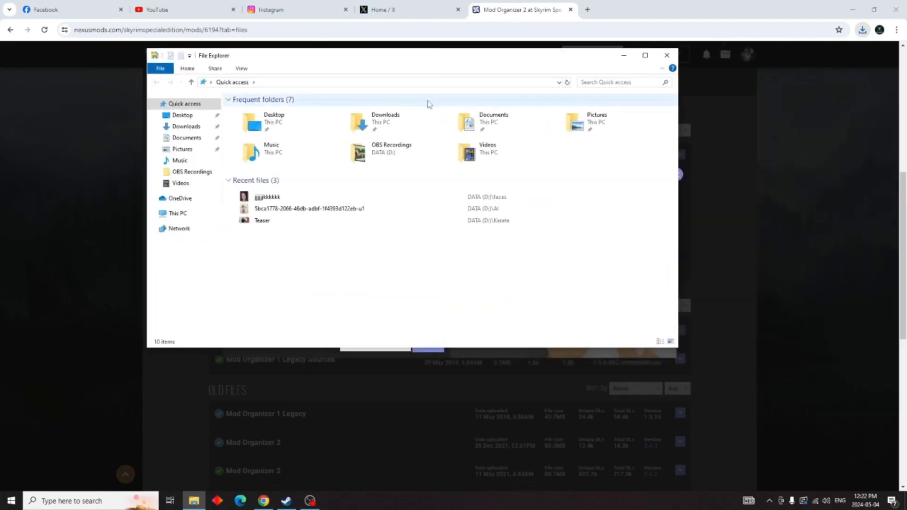
pyautogui.doubleClick(381, 123)
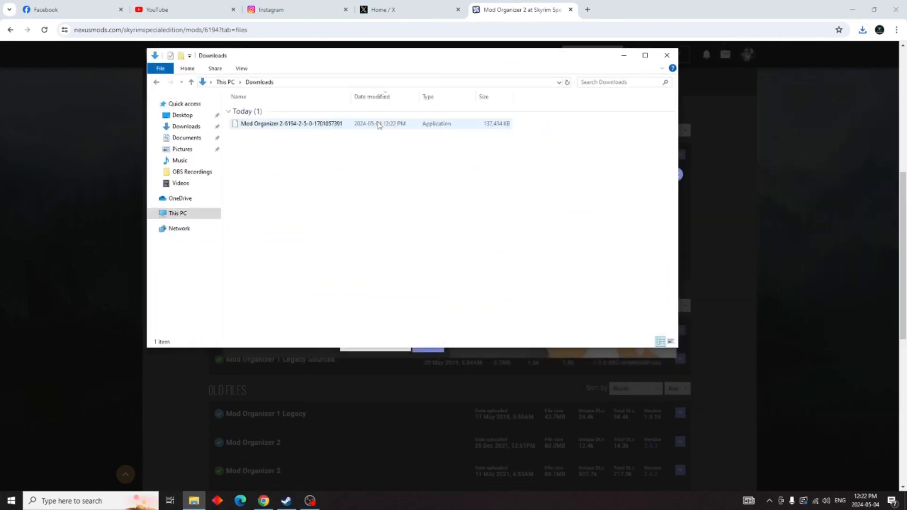
pyautogui.doubleClick(316, 125)
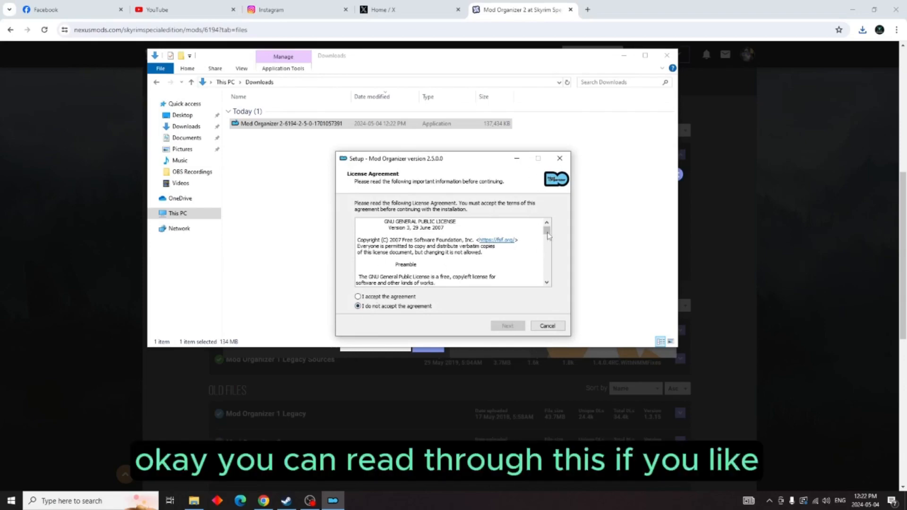
# Step: Read through the setup's license agreement, accept it and continue
pyautogui.moveTo(546, 232); pyautogui.dragTo(549, 275)
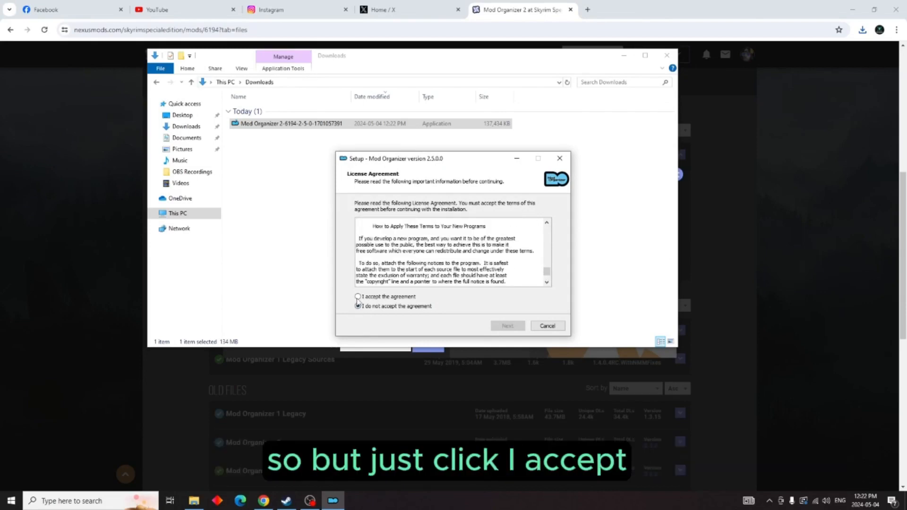
pyautogui.click(358, 296)
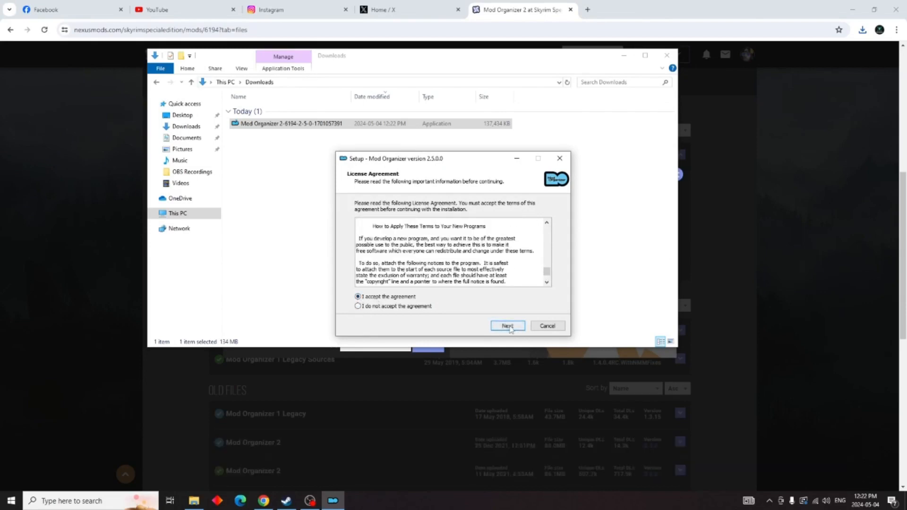
pyautogui.click(507, 327)
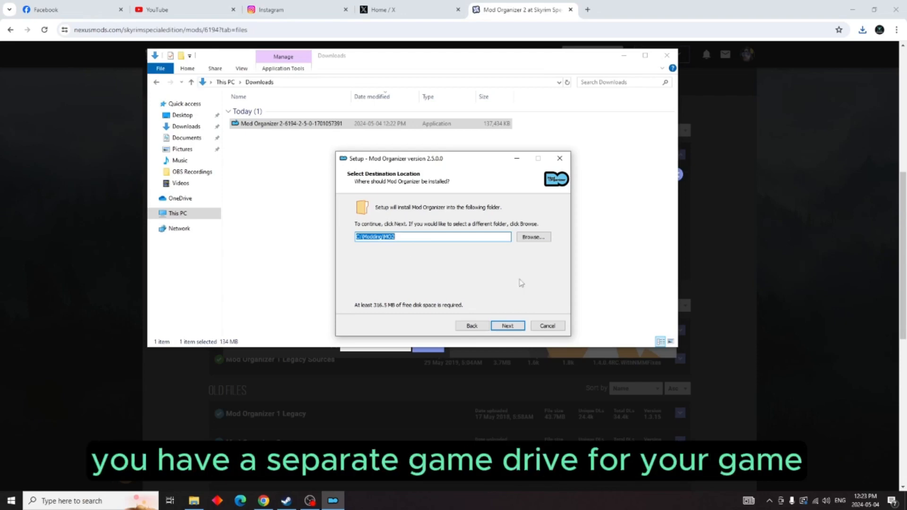
# Step: Browse for the install destination and create a folder named Modding on the DATA (D:) drive
pyautogui.click(535, 238)
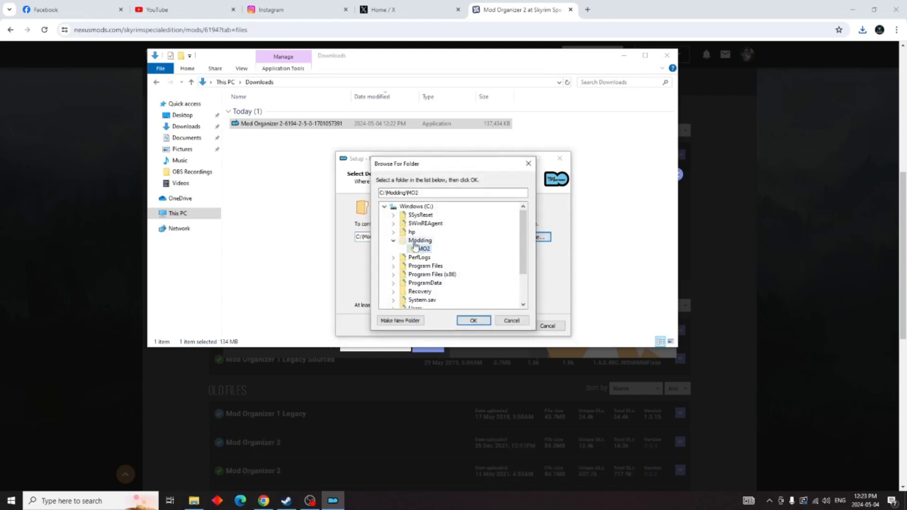
pyautogui.scroll(-2, 413, 236)
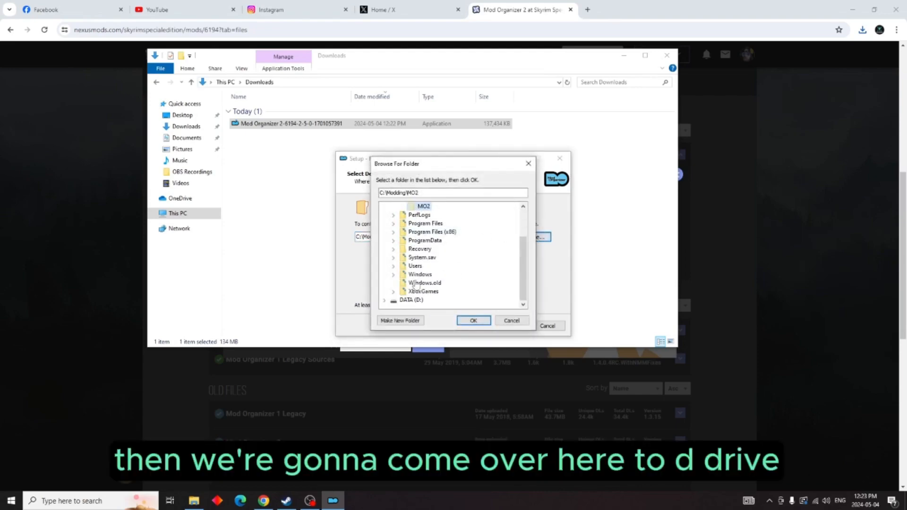
pyautogui.click(405, 301)
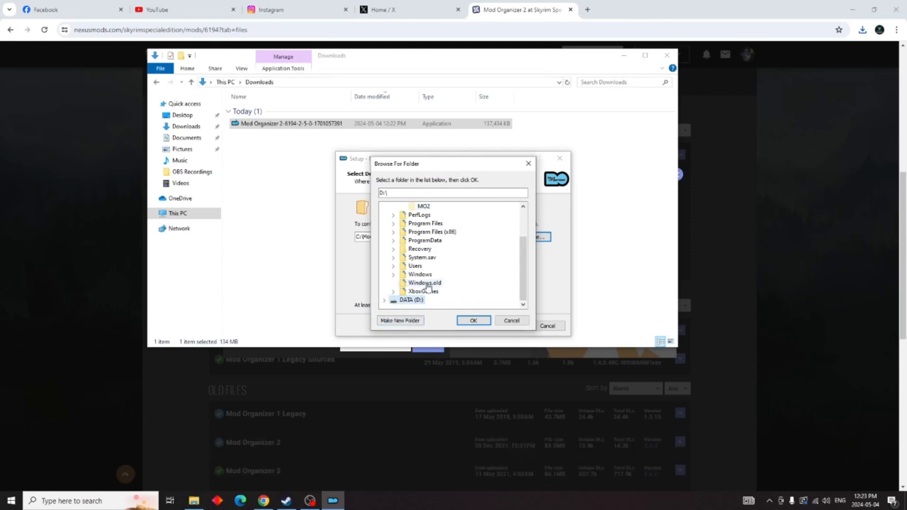
pyautogui.click(409, 321)
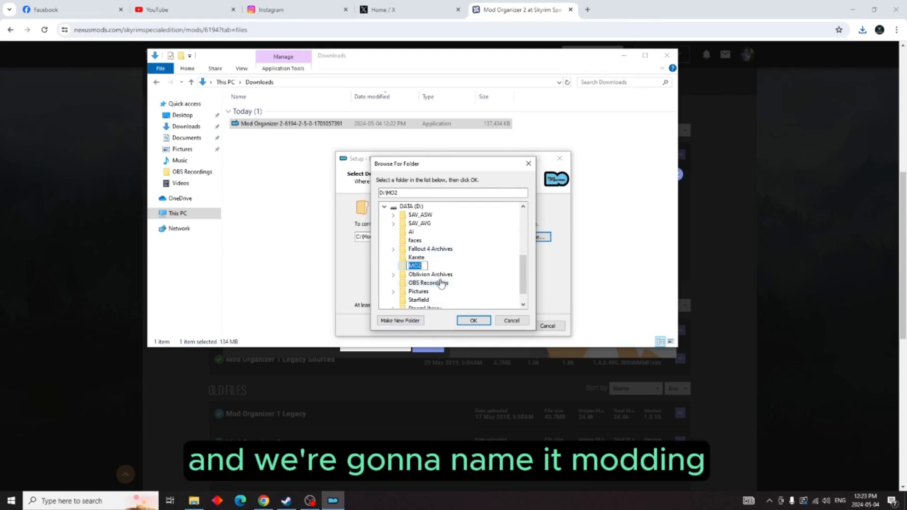
pyautogui.write('Modding')
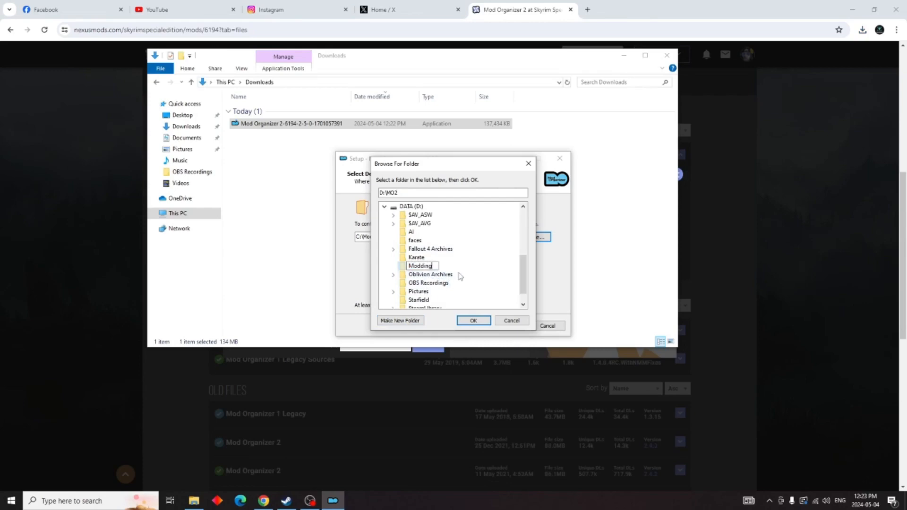
pyautogui.press('Return')
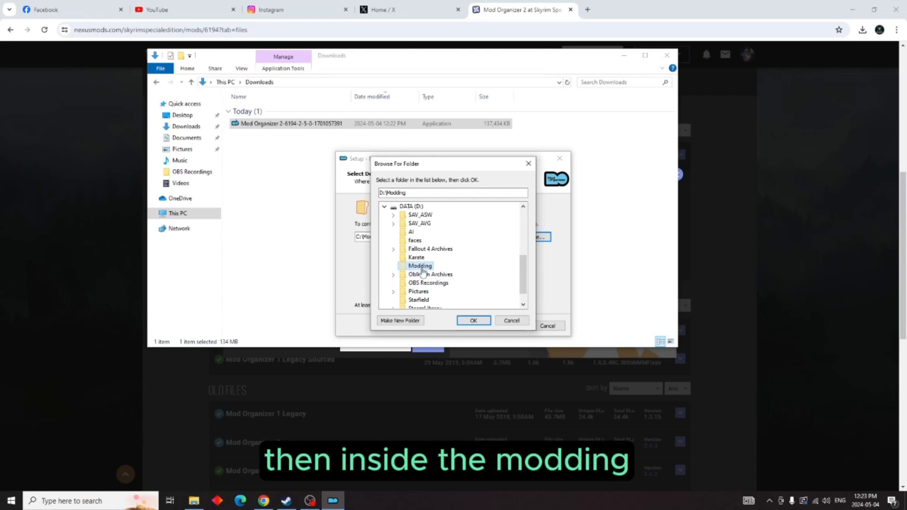
# Step: Create an MO2 subfolder inside Modding and use D:\Modding\MO2 as the install destination
pyautogui.click(407, 323)
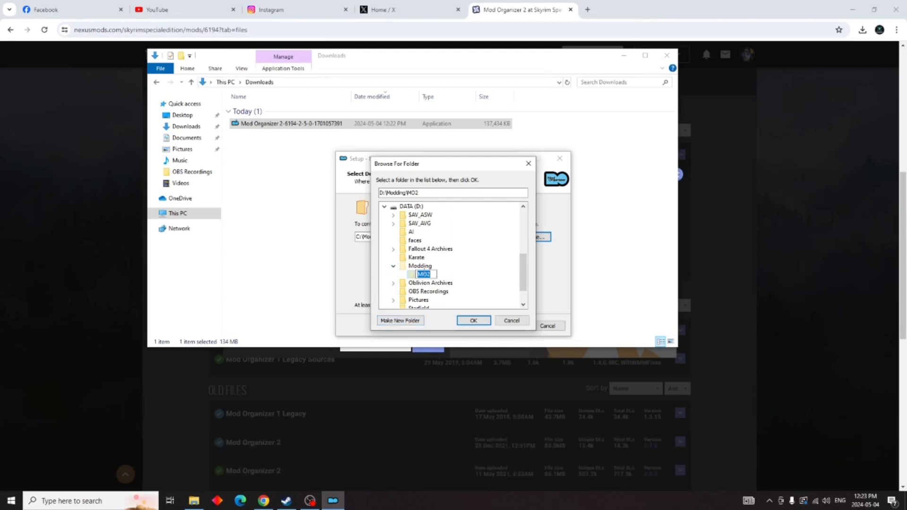
pyautogui.press('Return')
pyautogui.click(474, 322)
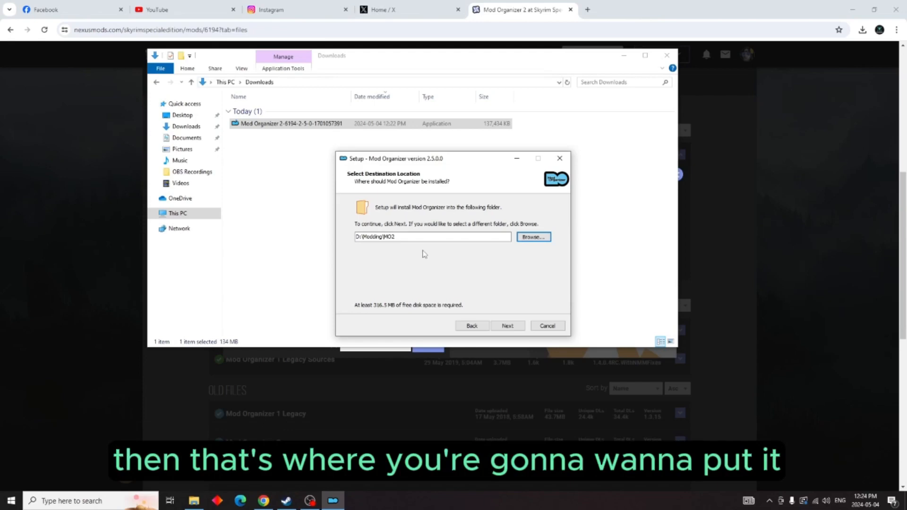
pyautogui.click(507, 326)
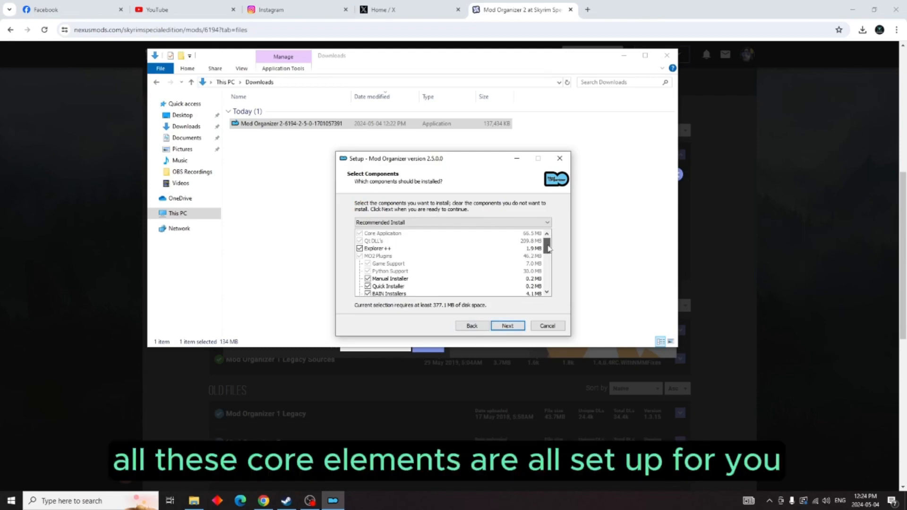
# Step: Install Mod Organizer with the Recommended Install components, the Mod Organizer Start Menu folder and a desktop shortcut, and launch it on finishing
pyautogui.moveTo(548, 247)
pyautogui.mouseDown()
pyautogui.moveTo(547, 285)
pyautogui.moveTo(547, 249)
pyautogui.mouseUp()
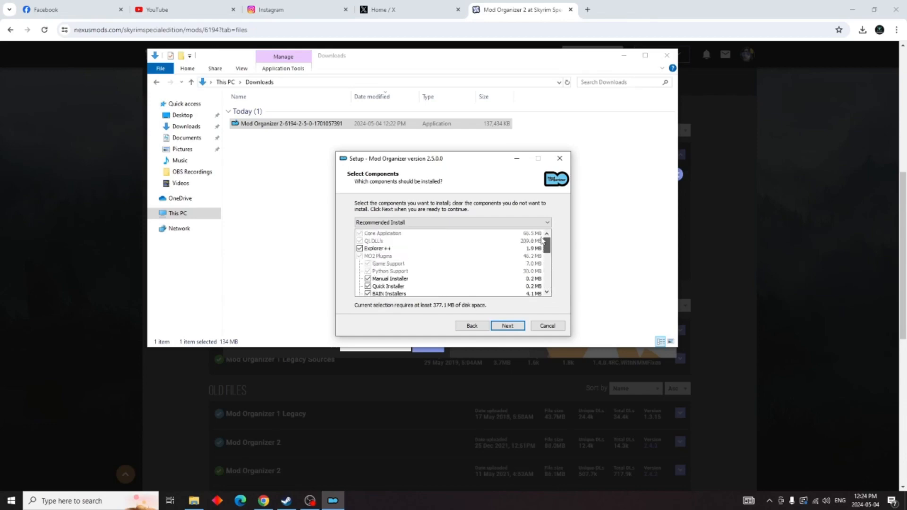
pyautogui.click(507, 327)
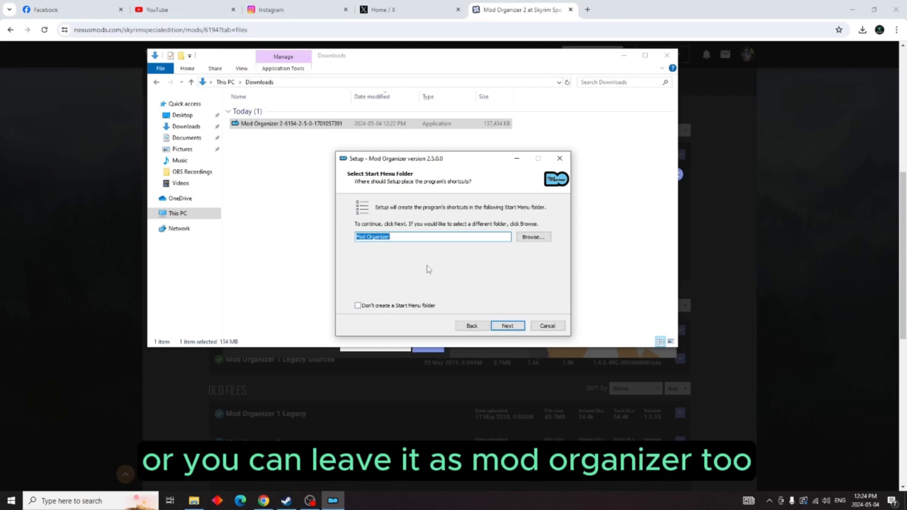
pyautogui.click(515, 329)
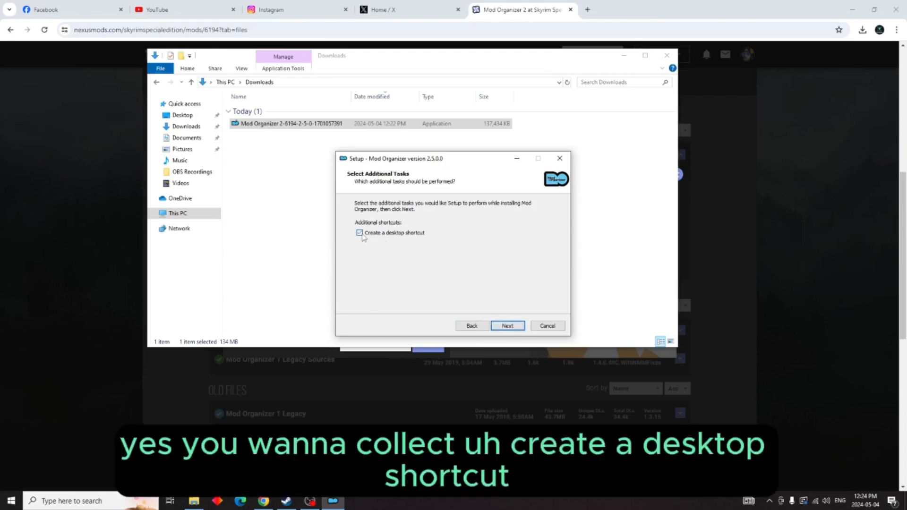
pyautogui.click(510, 330)
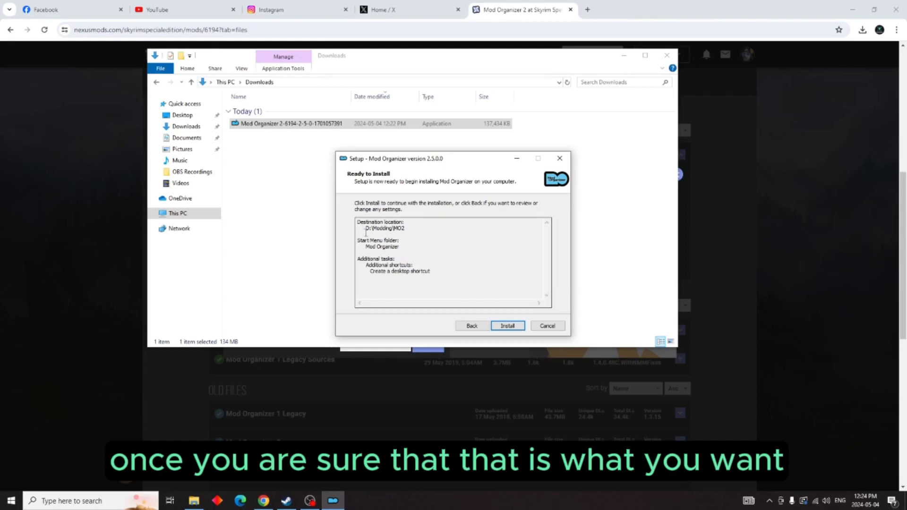
pyautogui.click(508, 326)
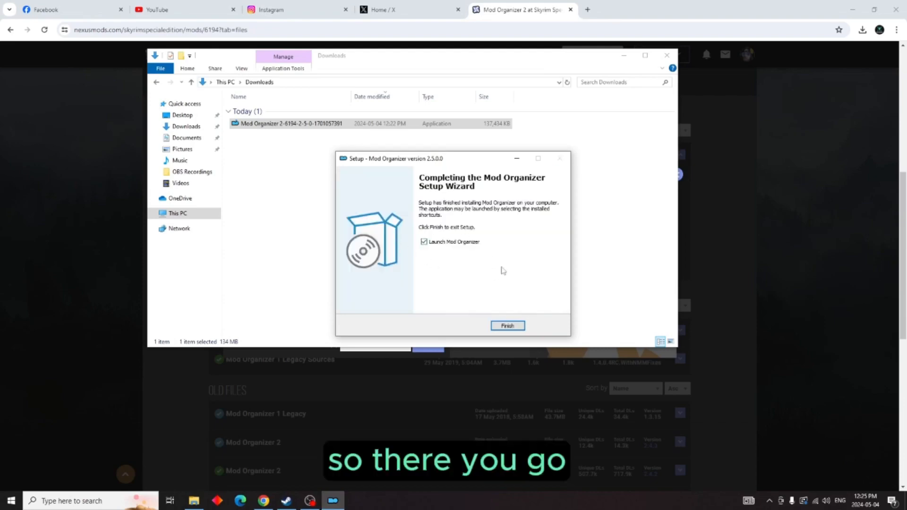
pyautogui.click(508, 326)
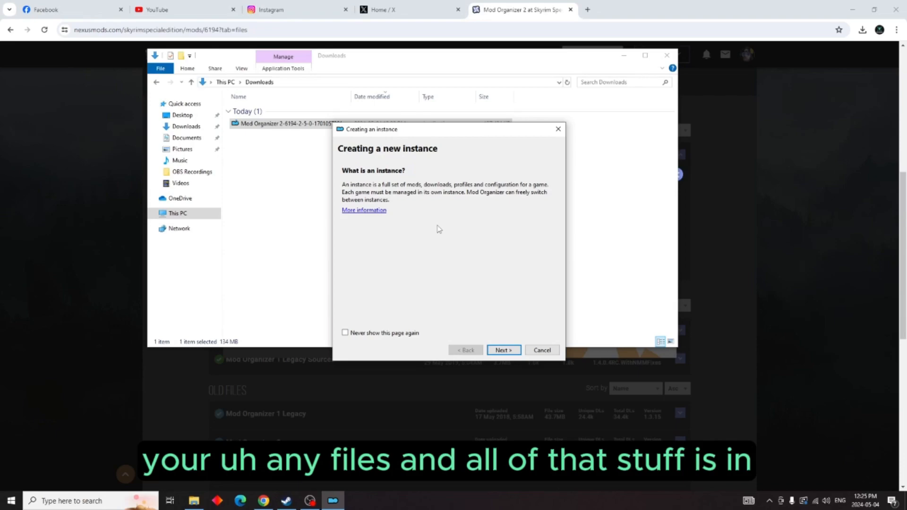
# Step: Set up a global instance for Fallout 4, named Fallout 4, with only automatic archive invalidation enabled in the profile settings
pyautogui.click(498, 352)
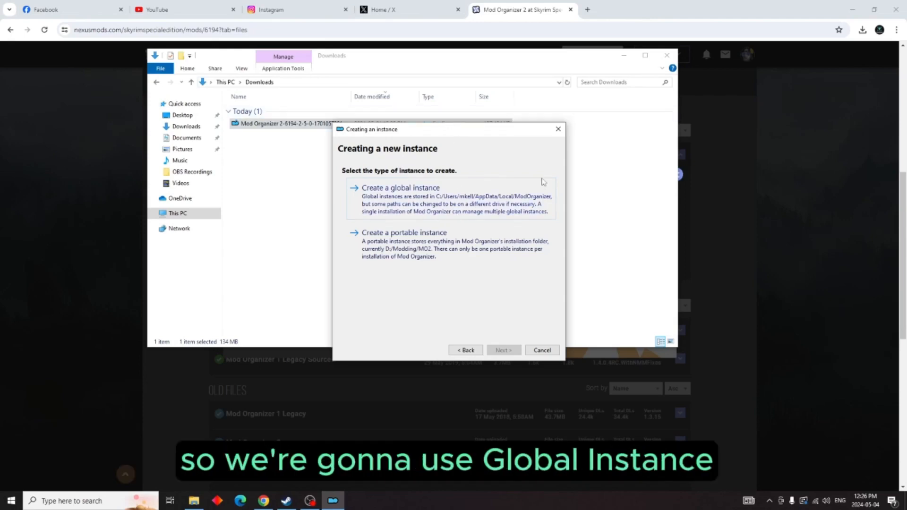
pyautogui.click(469, 199)
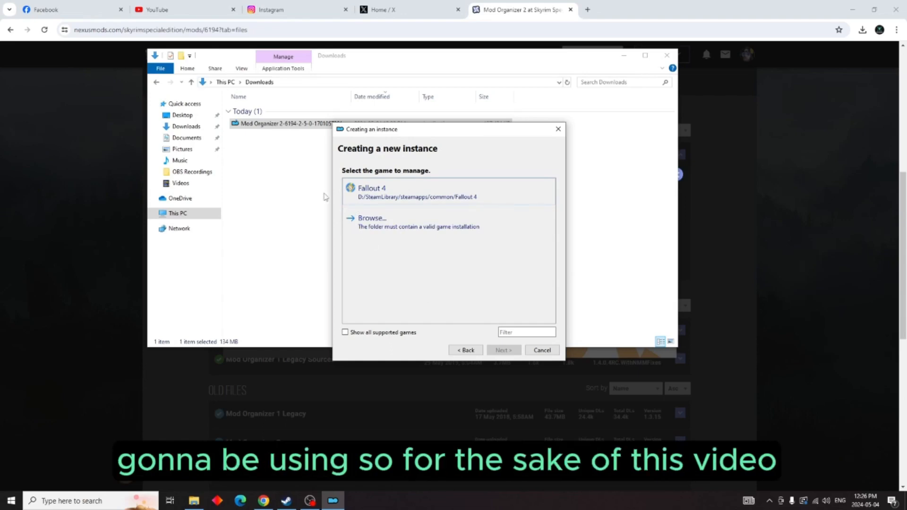
pyautogui.click(432, 191)
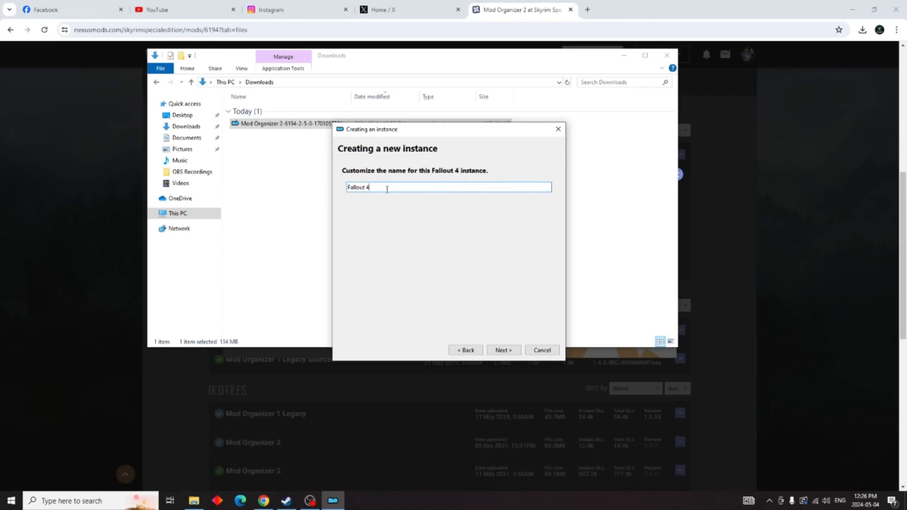
pyautogui.click(504, 352)
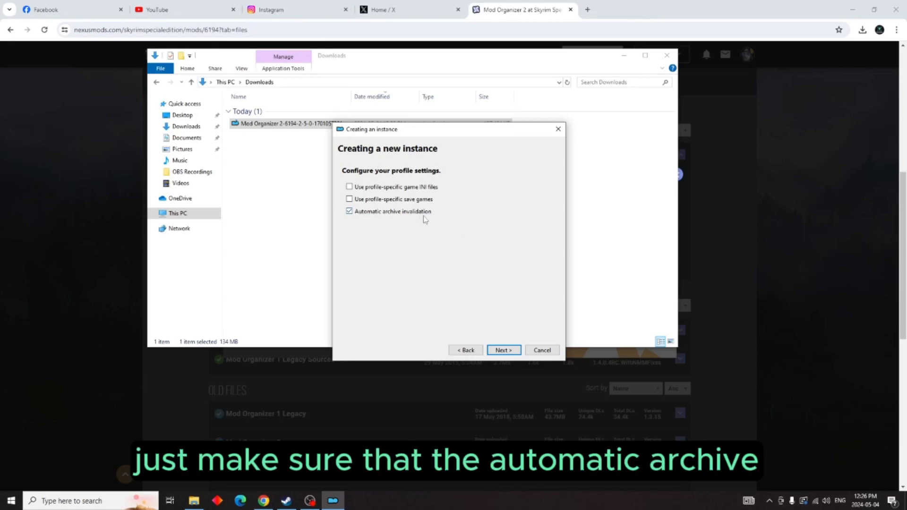
pyautogui.click(511, 352)
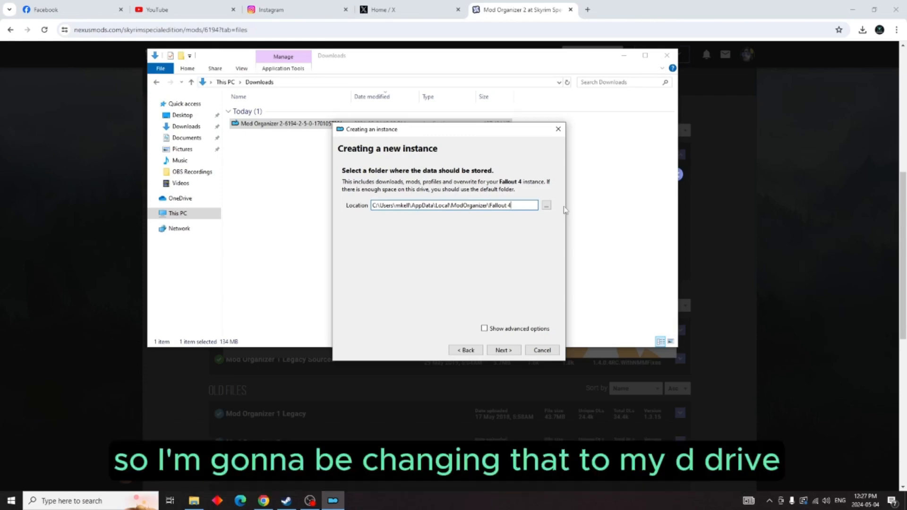
# Step: Browse for the instance's data location and open the Modding folder on the DATA (D:) drive
pyautogui.click(546, 205)
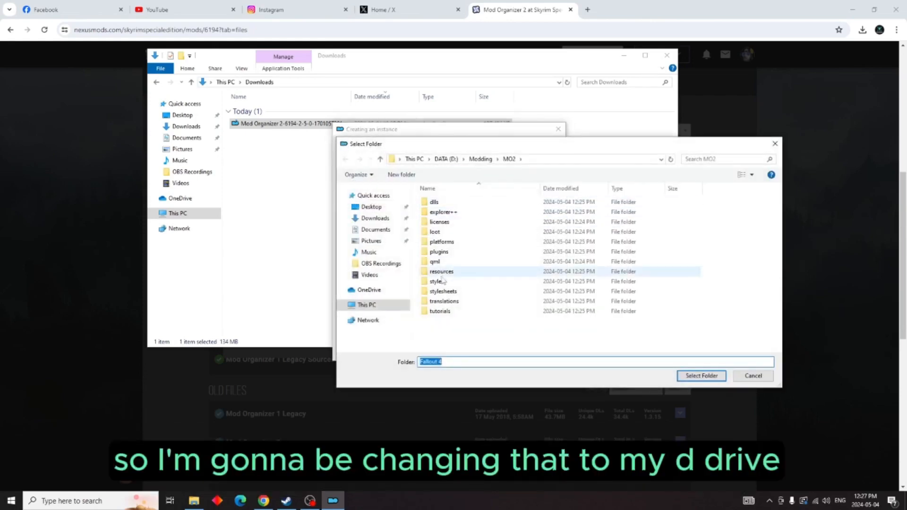
pyautogui.click(377, 310)
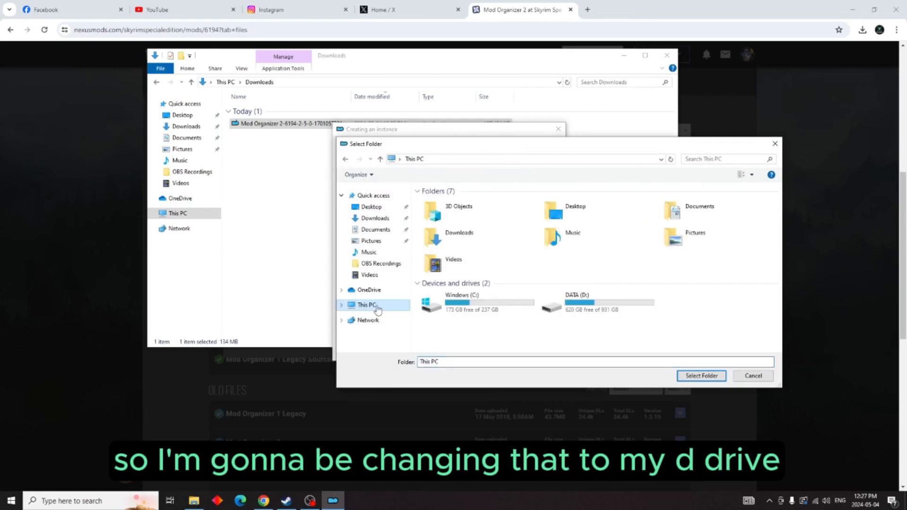
pyautogui.doubleClick(595, 308)
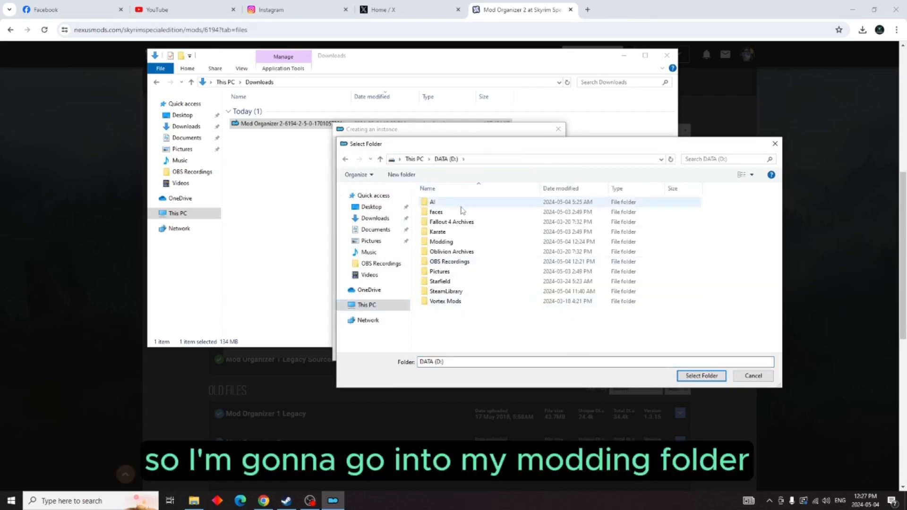
pyautogui.doubleClick(442, 242)
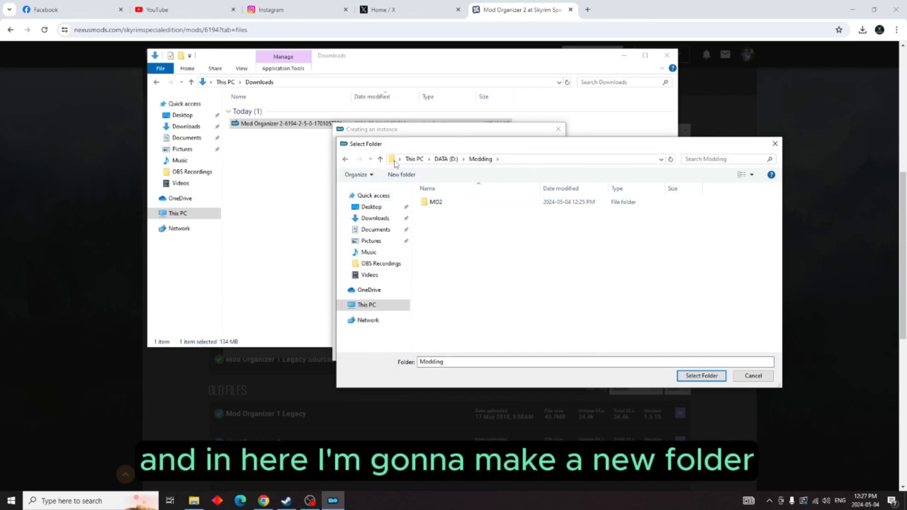
# Step: Create a folder named MO2-Fallout 4 inside Modding and use it as the instance's data location
pyautogui.rightClick(450, 244)
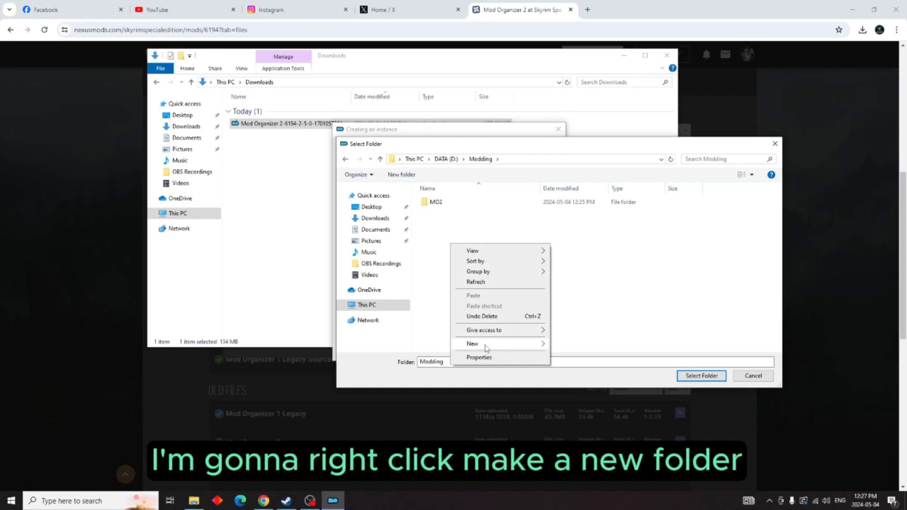
pyautogui.moveTo(509, 348)
pyautogui.click(565, 345)
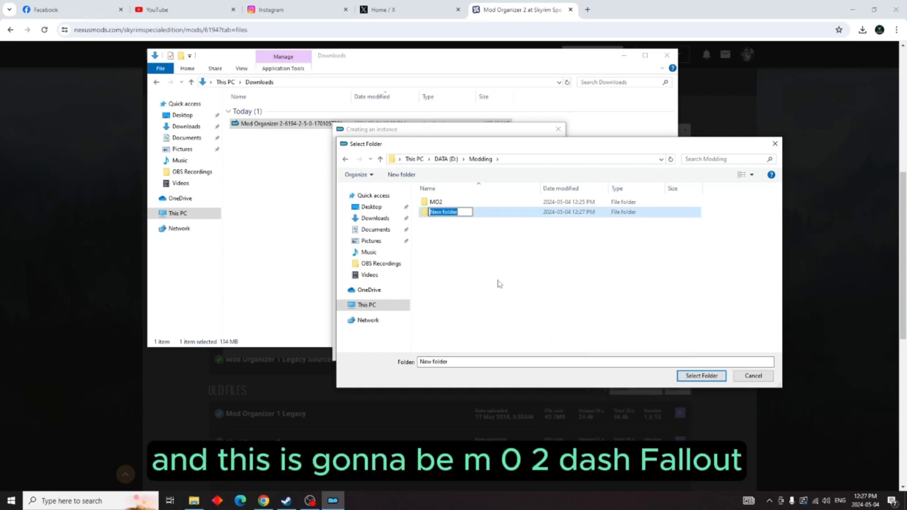
pyautogui.write('MO2-Fallo')
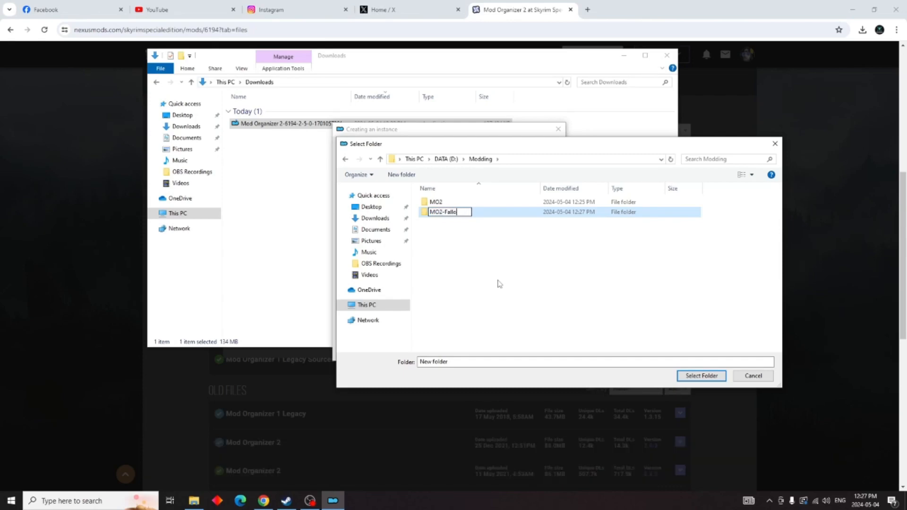
pyautogui.write('ut 4')
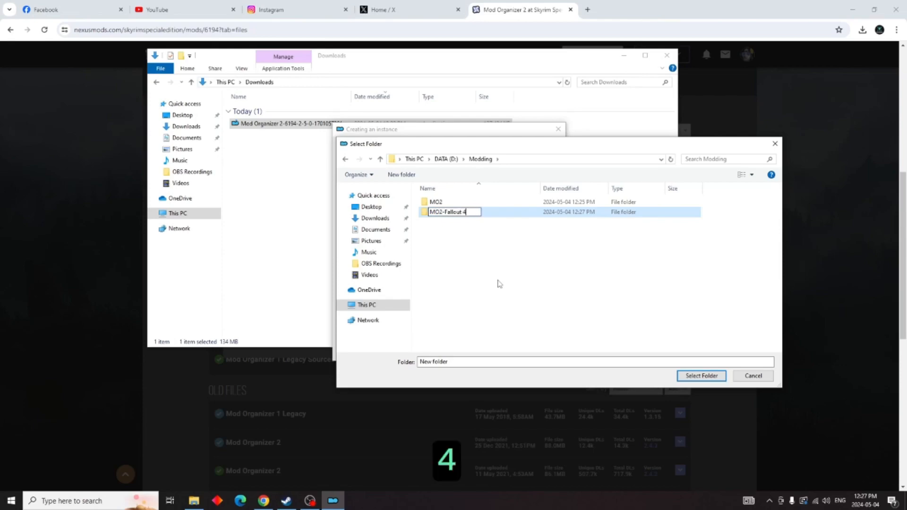
pyautogui.press('Return')
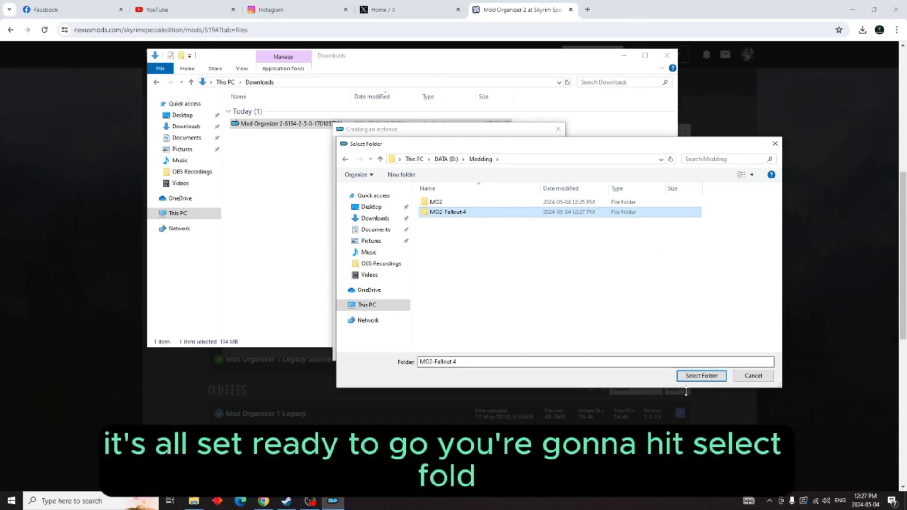
pyautogui.click(701, 376)
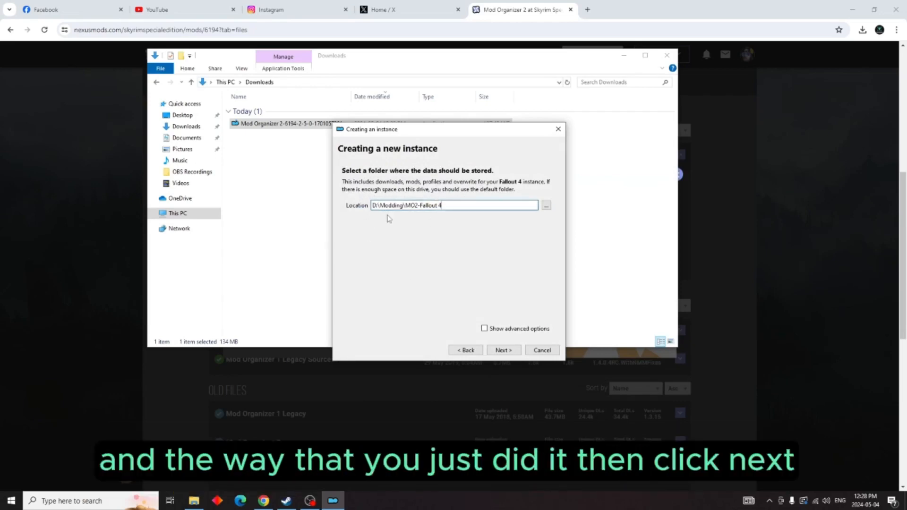
pyautogui.click(504, 351)
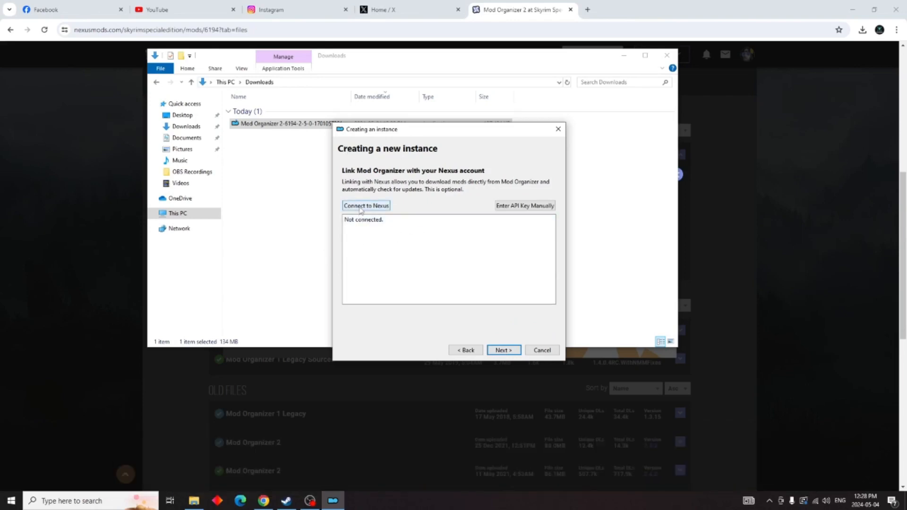
# Step: Link Mod Organizer to the Nexus account by authorising its access in the browser, declining to save the password, and close the browser
pyautogui.click(359, 207)
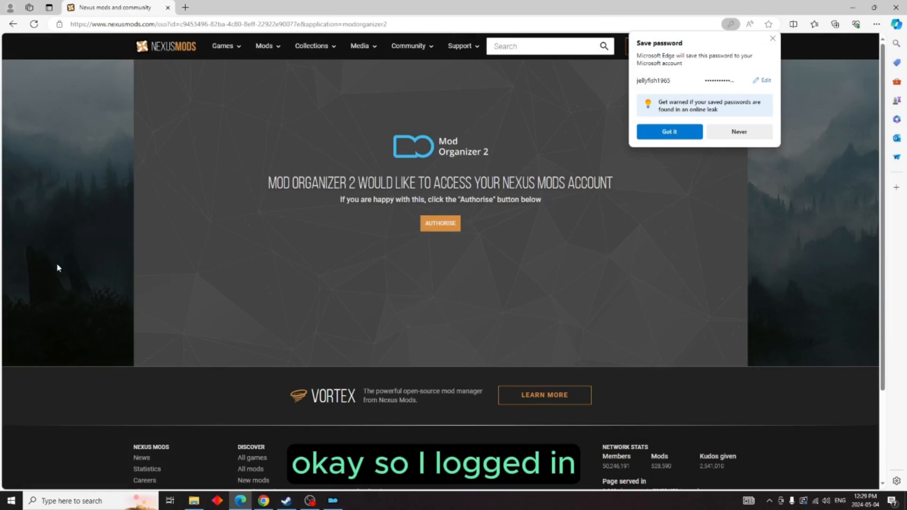
pyautogui.click(747, 133)
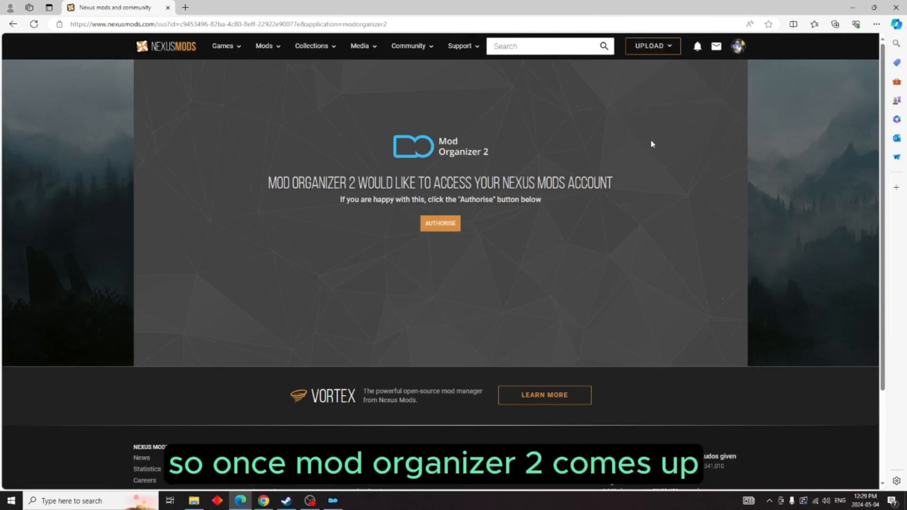
pyautogui.click(439, 224)
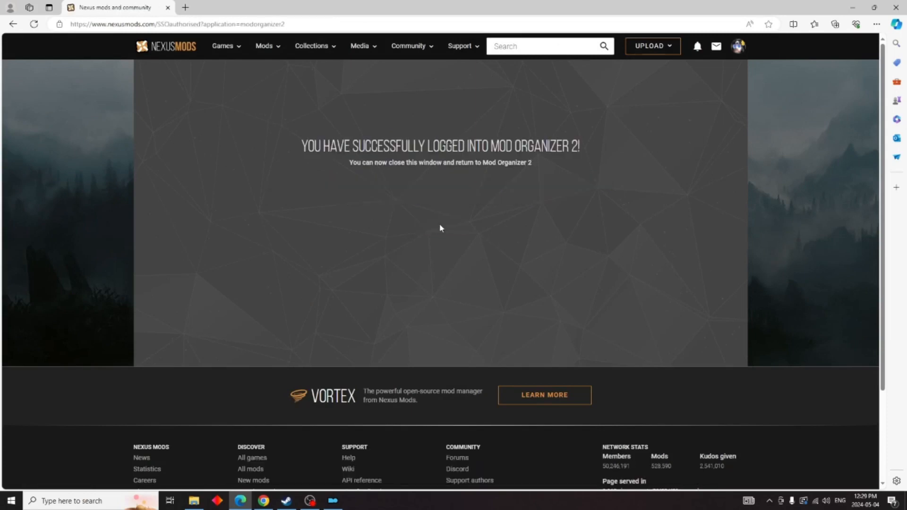
pyautogui.click(895, 7)
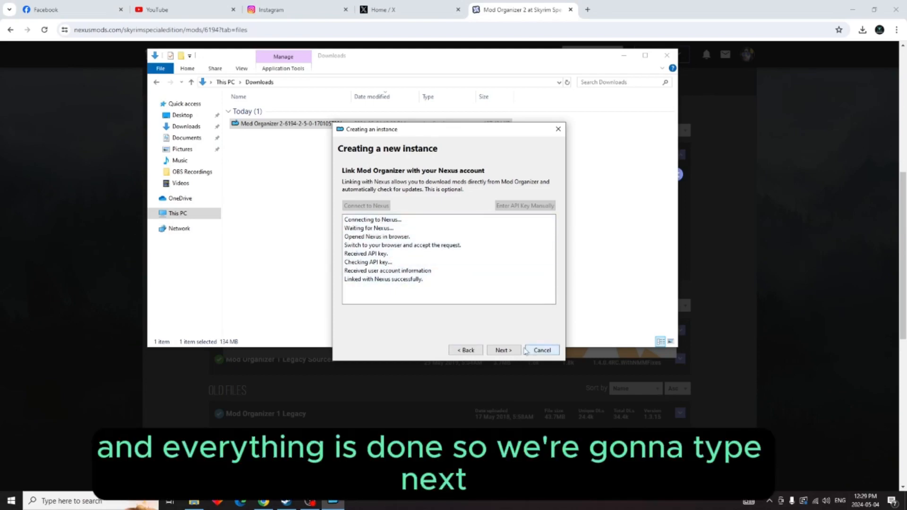
# Step: Review the instance summary on the confirmation page and finish creating the Fallout 4 instance
pyautogui.click(503, 350)
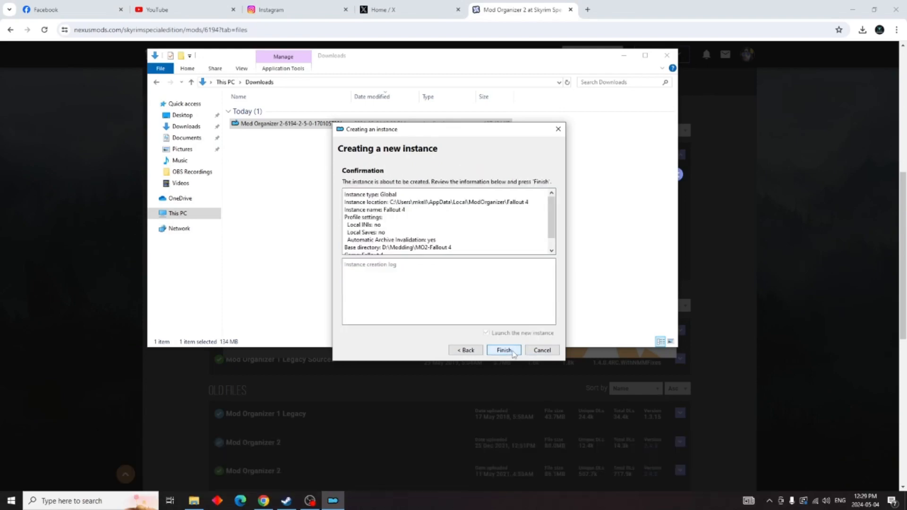
pyautogui.scroll(-1, 477, 213)
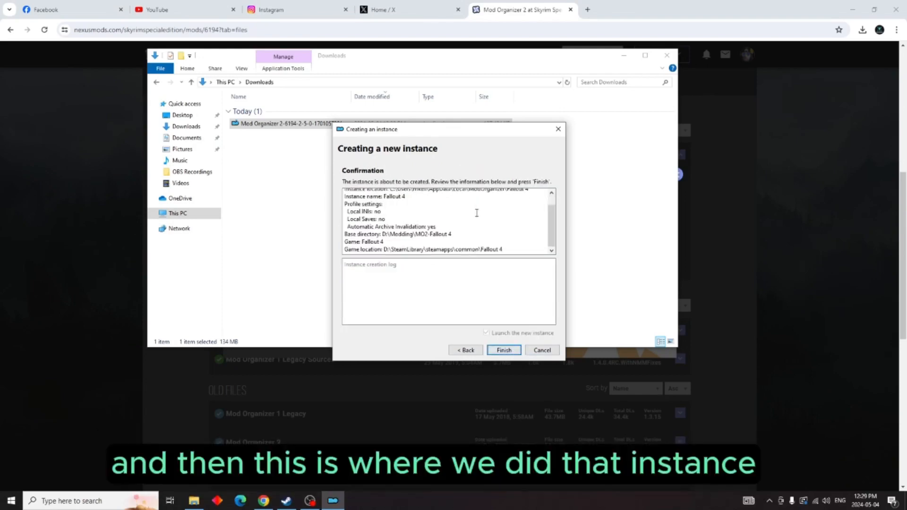
pyautogui.scroll(1, 477, 213)
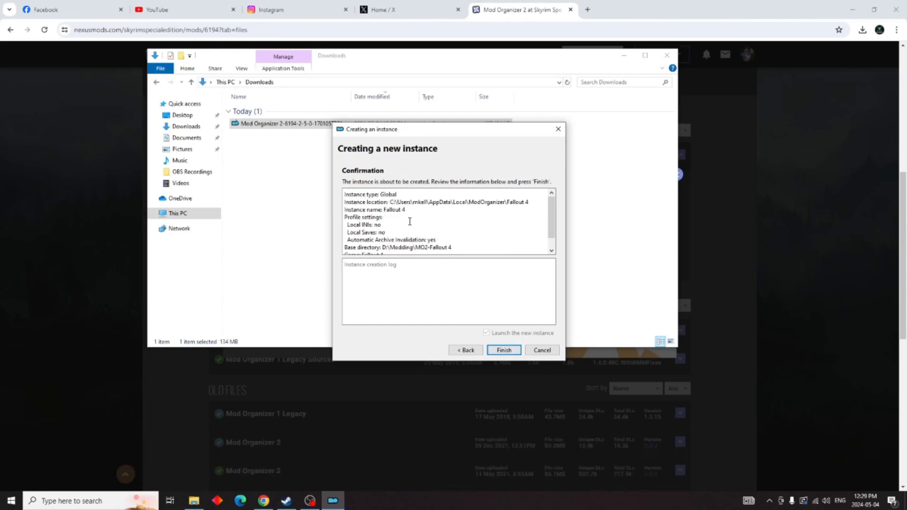
pyautogui.click(504, 350)
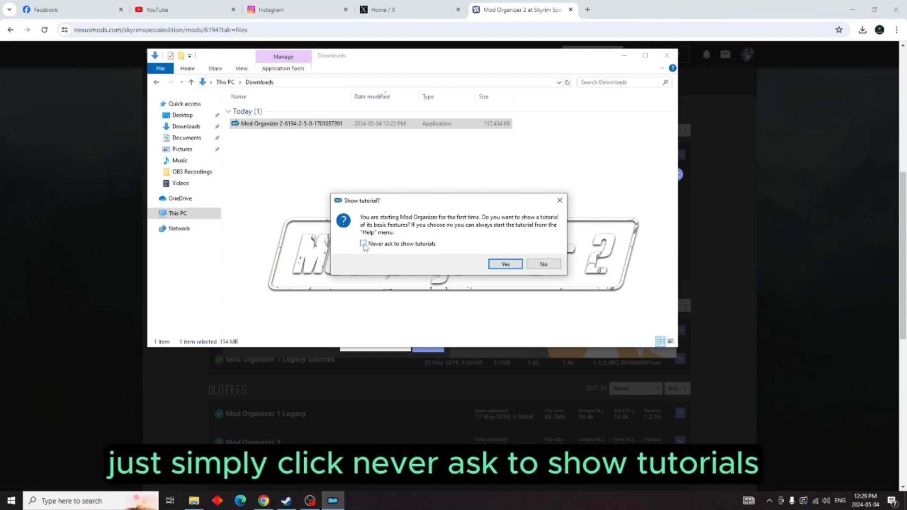
# Step: Answer the first-start prompts: accept the tutorial with no further asking, do nothing for categories, associate nxm links, and exit the tutorial
pyautogui.click(505, 264)
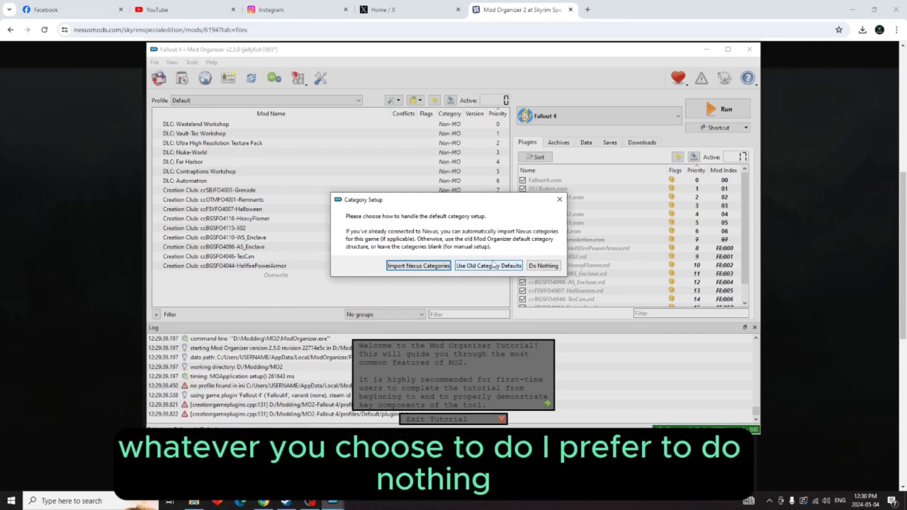
pyautogui.click(546, 268)
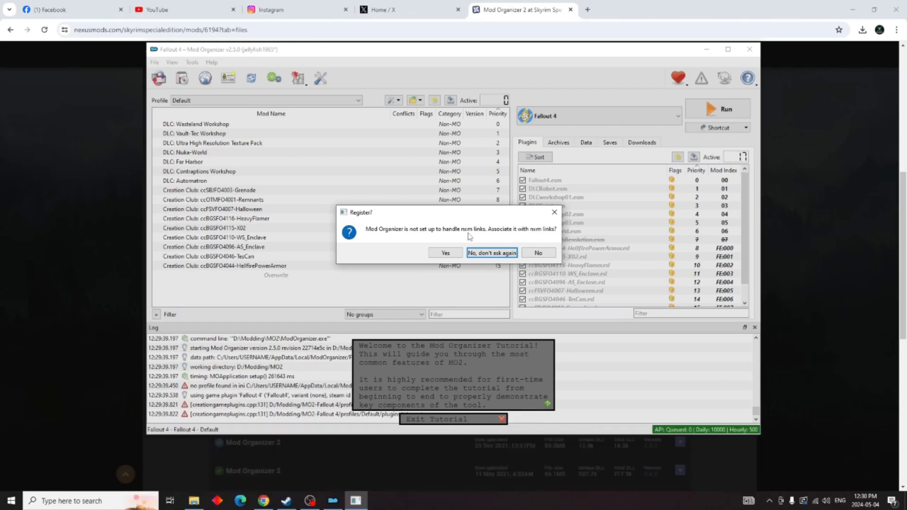
pyautogui.click(446, 253)
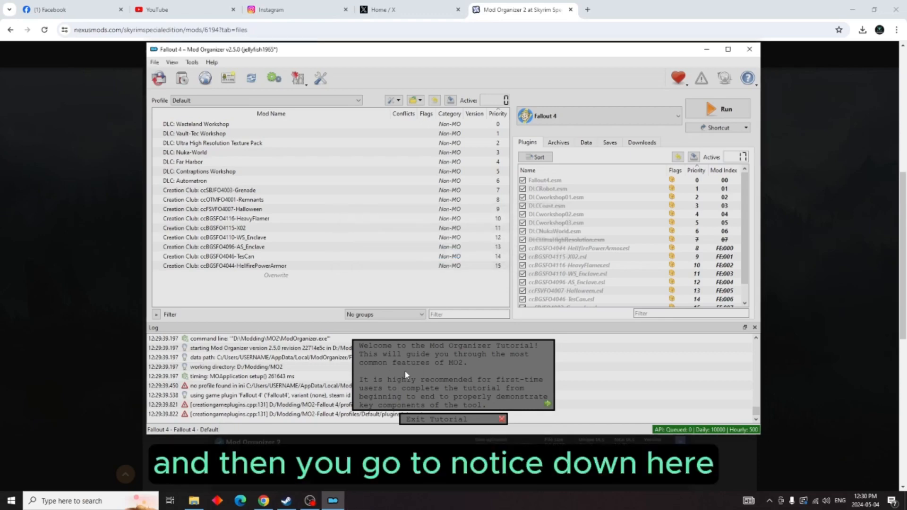
pyautogui.click(502, 419)
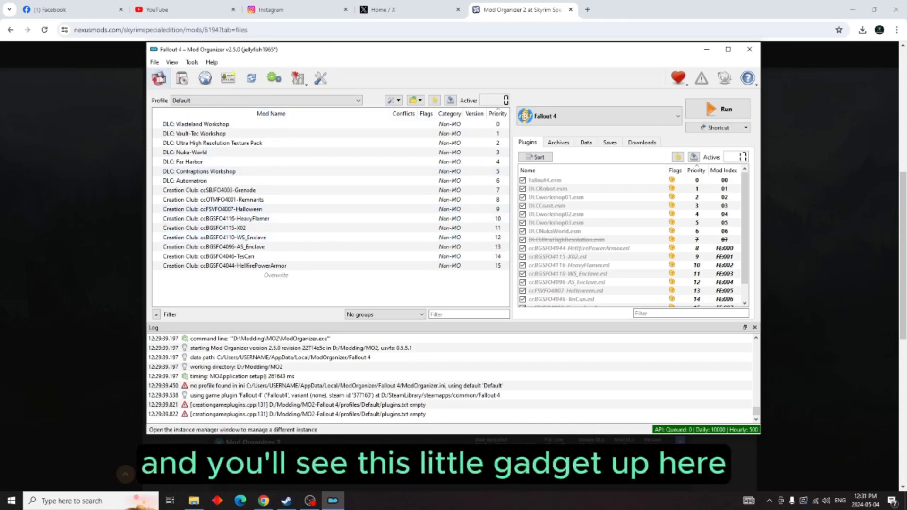
# Step: View the instance manager and the first page of its new-instance wizard, and close both without creating an instance
pyautogui.click(160, 80)
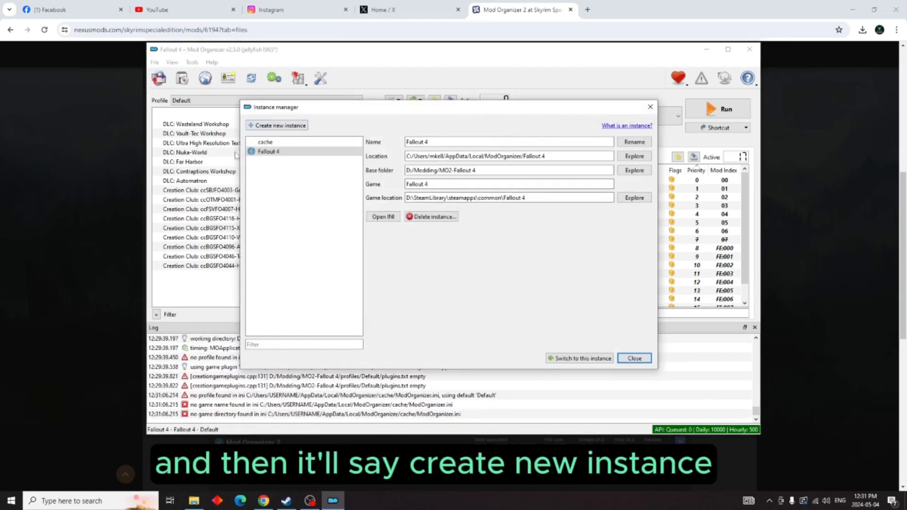
pyautogui.click(278, 125)
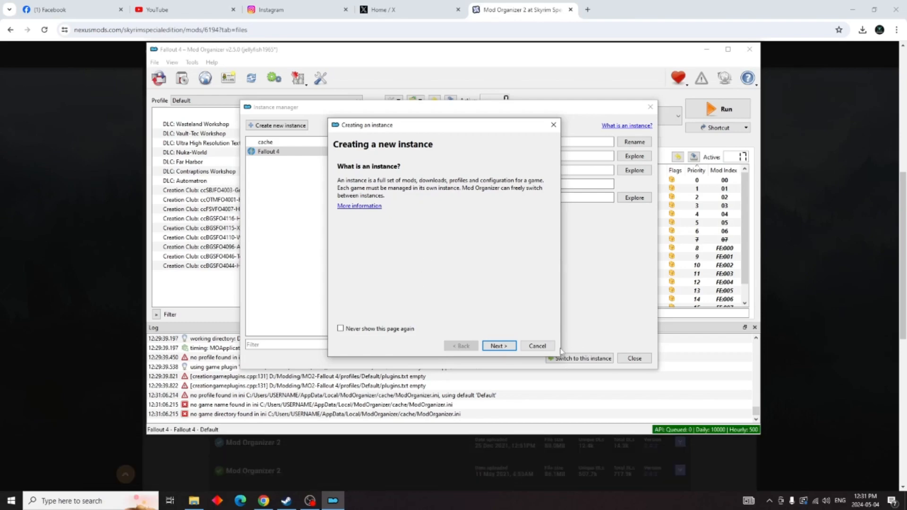
pyautogui.click(537, 346)
pyautogui.click(635, 358)
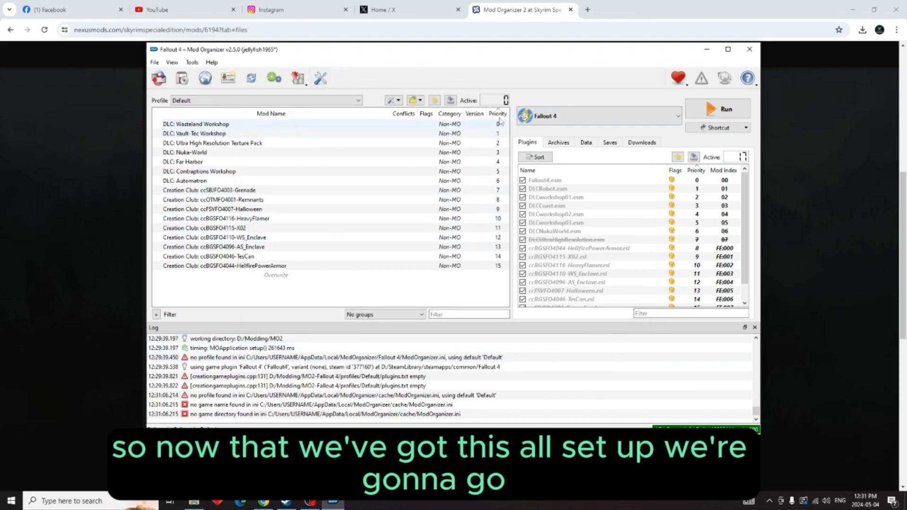
# Step: Switch to Chrome, open Nexus Mods in a new tab and go to its Fallout 4 section
pyautogui.click(588, 11)
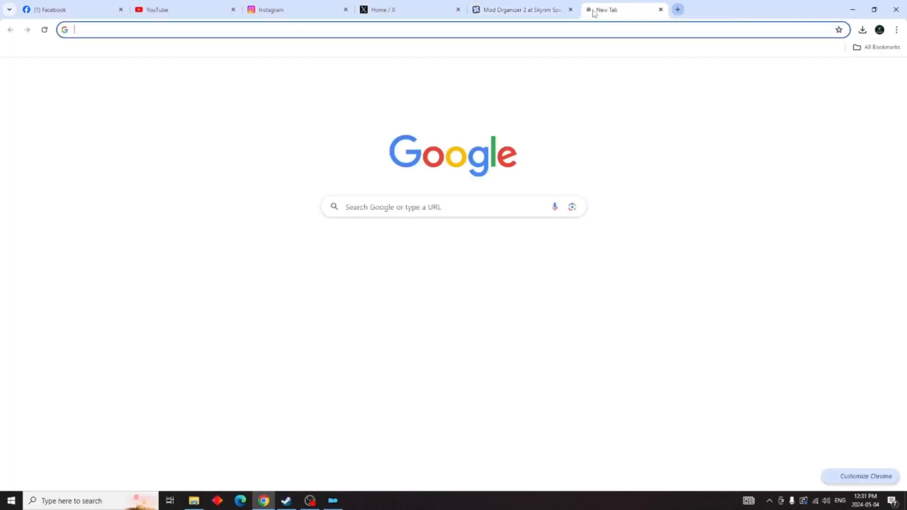
pyautogui.click(480, 243)
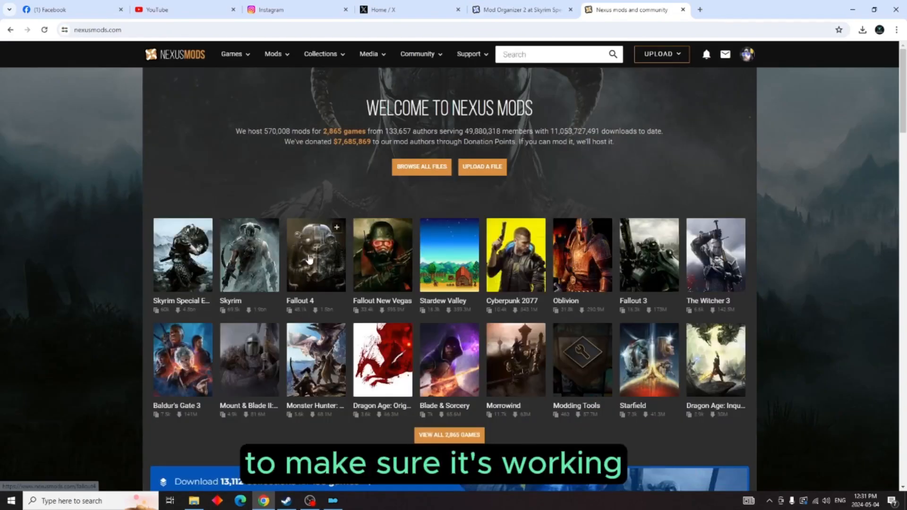
pyautogui.click(307, 257)
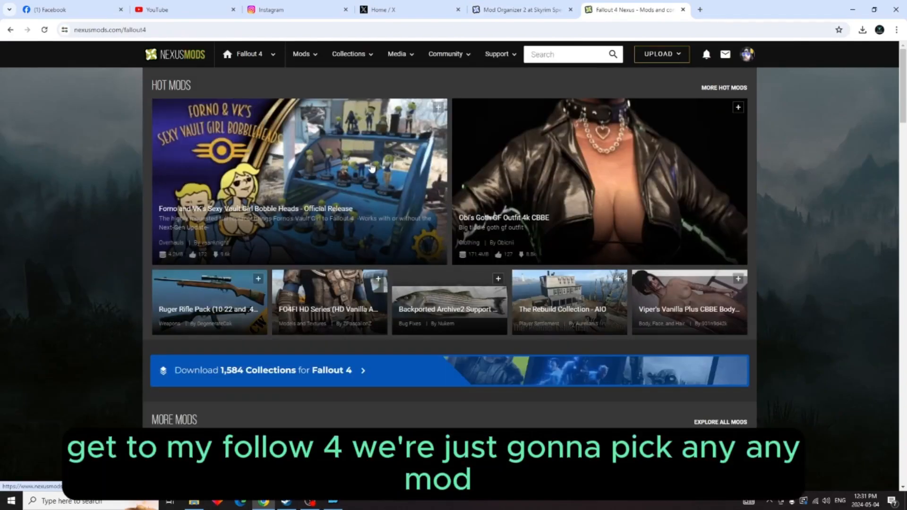
# Step: Find the Synths Explode Equipment mod among the new Fallout 4 mods and open its file downloads
pyautogui.scroll(-5, 371, 169)
pyautogui.scroll(-2, 371, 169)
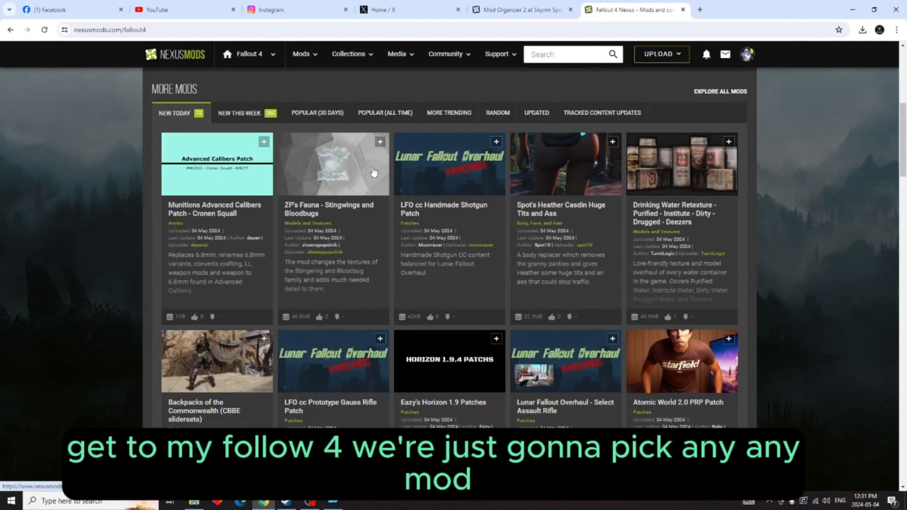
pyautogui.scroll(-2, 373, 170)
pyautogui.scroll(-5, 374, 172)
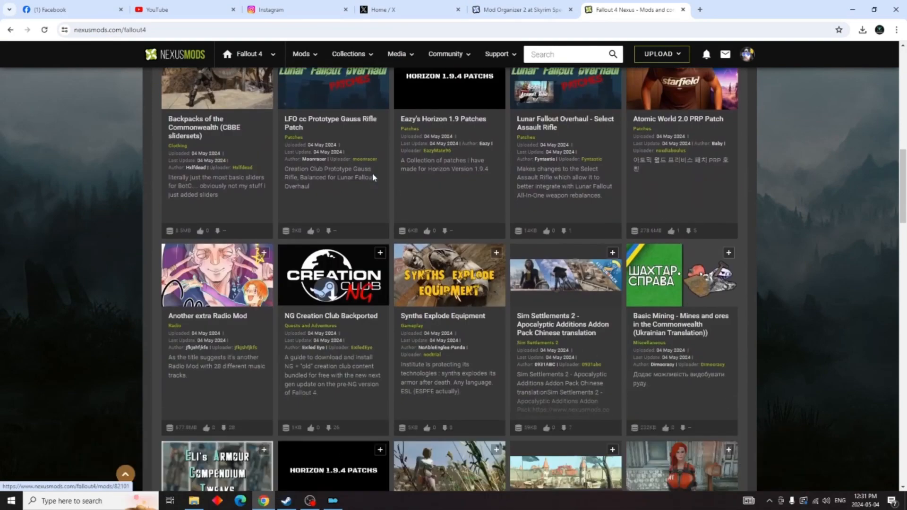
pyautogui.scroll(-1, 373, 177)
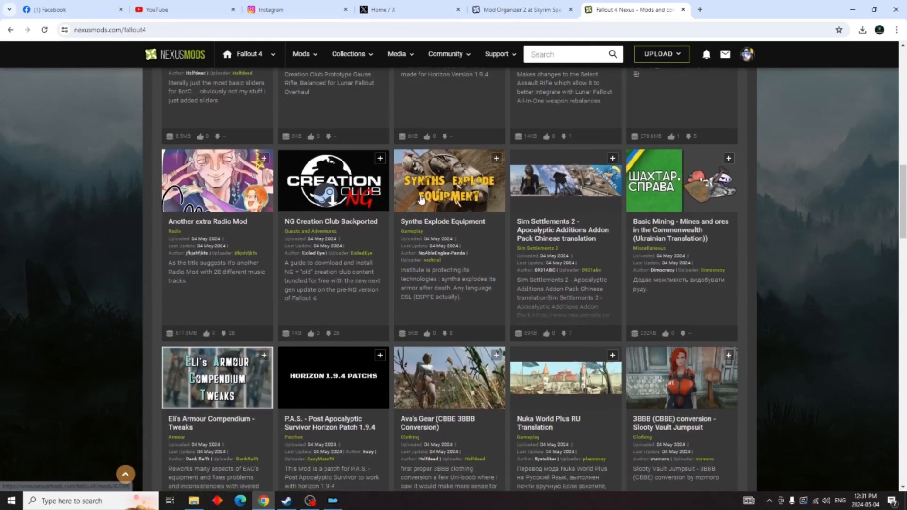
pyautogui.click(440, 207)
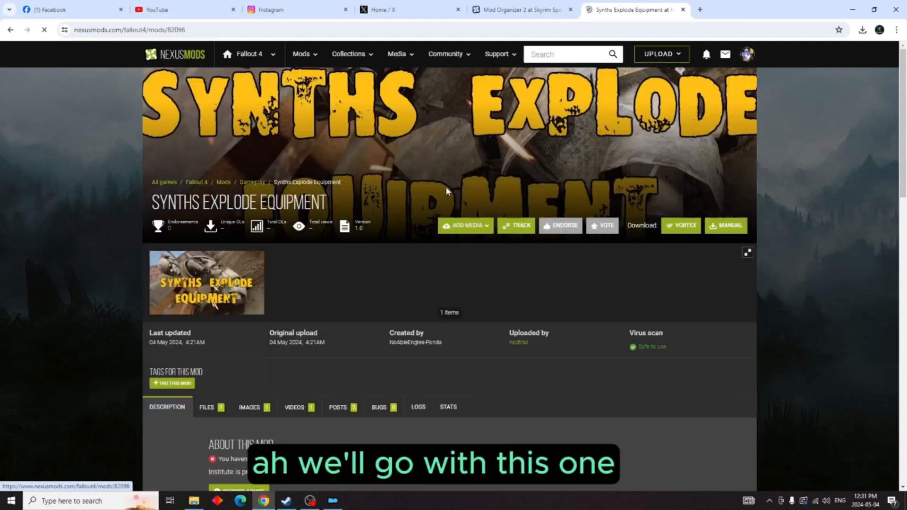
pyautogui.scroll(-3, 270, 276)
pyautogui.click(206, 265)
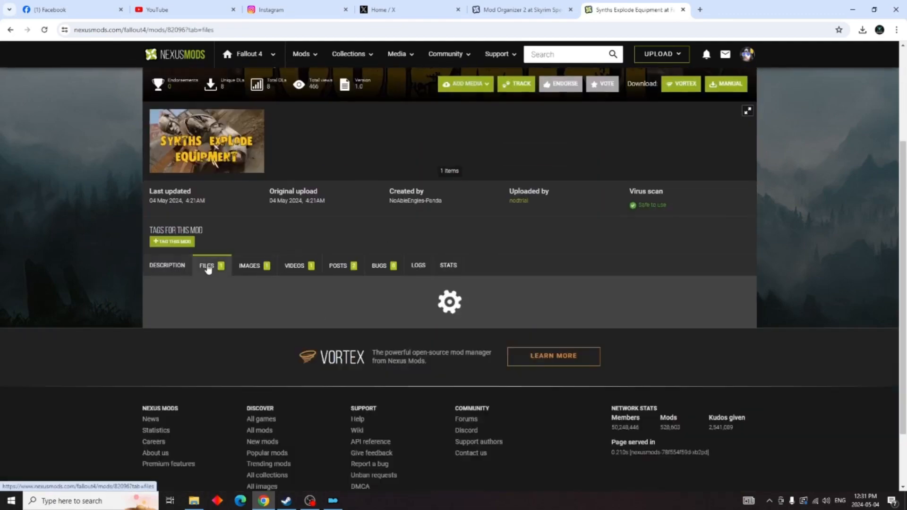
pyautogui.scroll(-3, 208, 283)
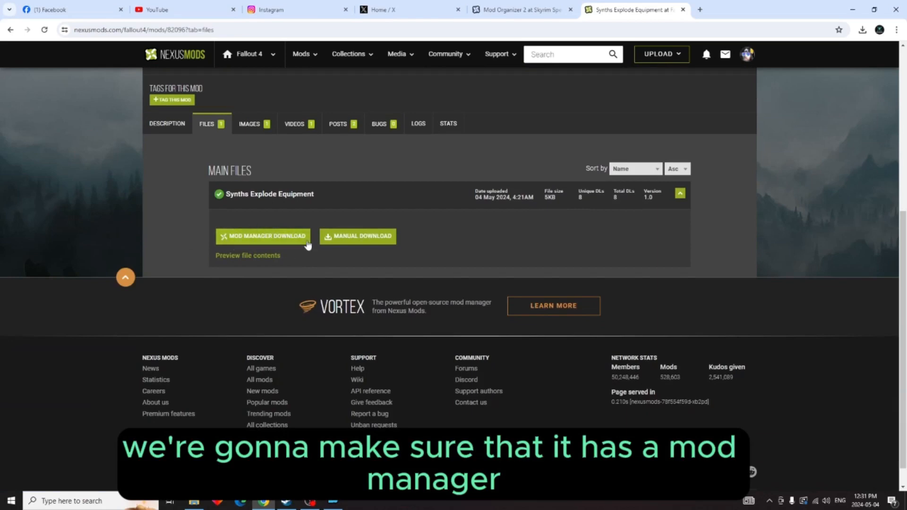
# Step: Start the mod manager download of Synths Explode Equipment, always allowing nexusmods.com to open such links in NXM Link Proxy
pyautogui.click(238, 235)
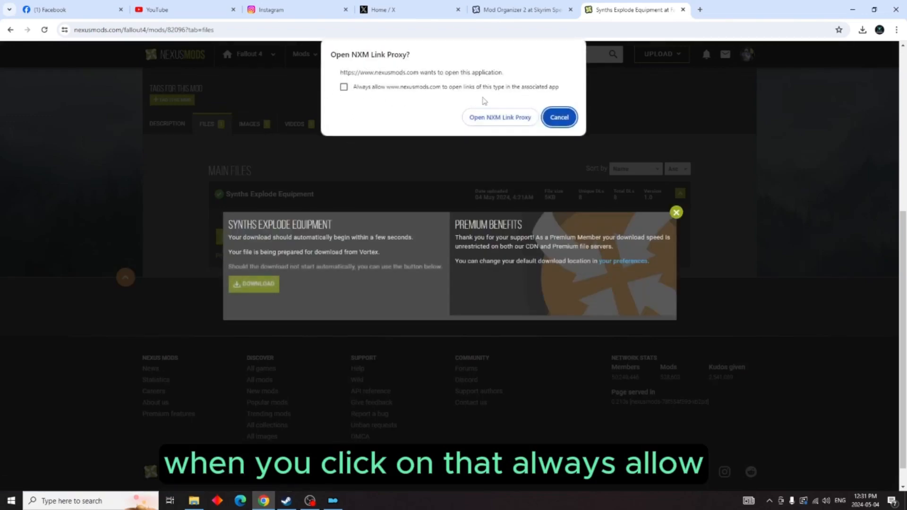
pyautogui.click(344, 89)
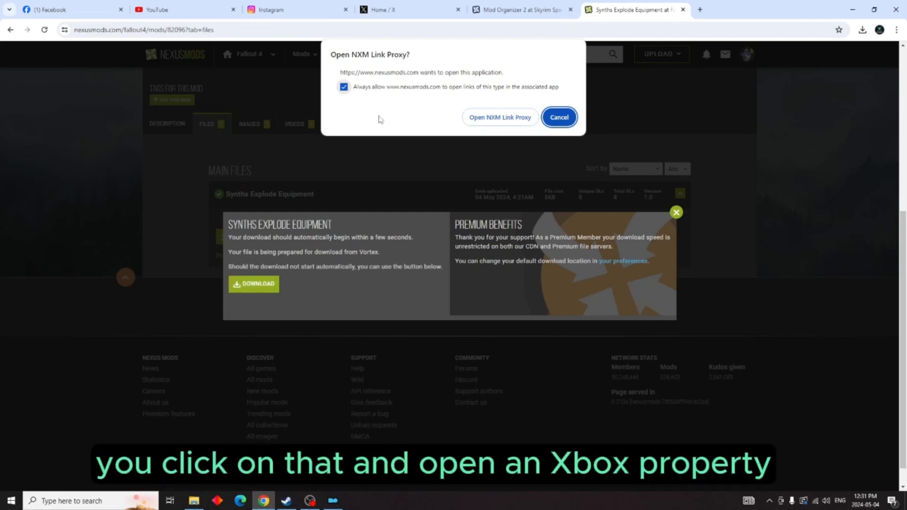
pyautogui.click(488, 119)
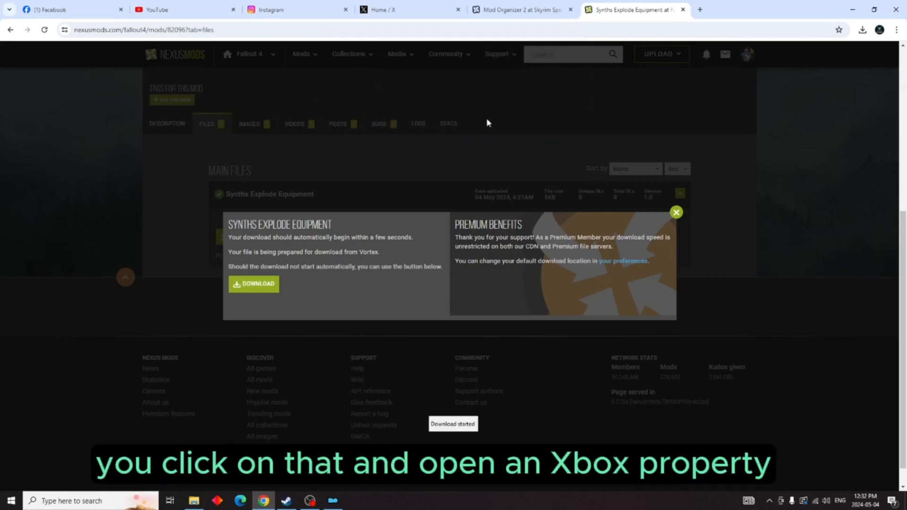
# Step: Switch to Mod Organizer, show its downloads list and widen the Name column there
pyautogui.click(333, 501)
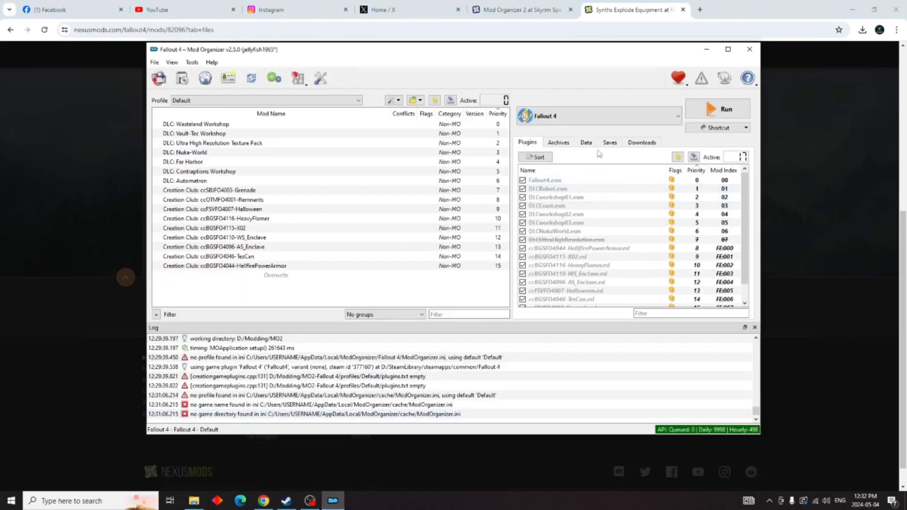
pyautogui.click(639, 144)
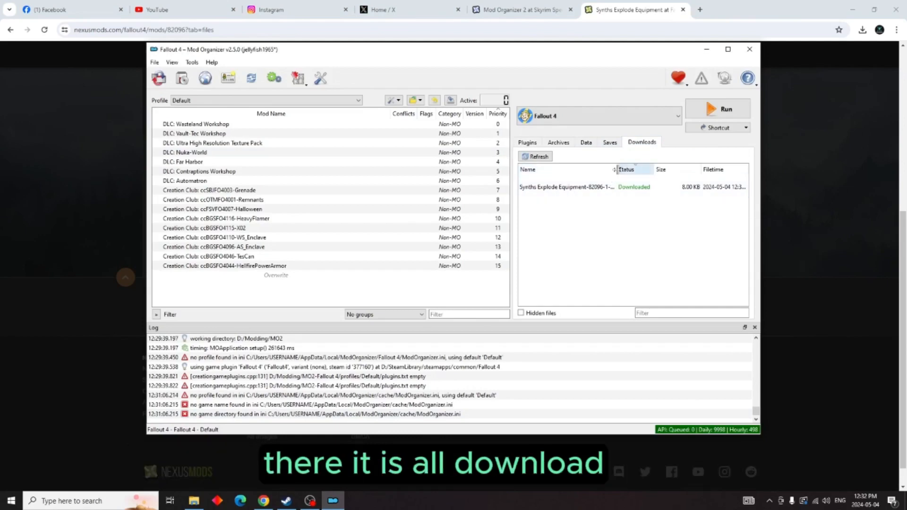
pyautogui.moveTo(614, 169); pyautogui.dragTo(630, 169)
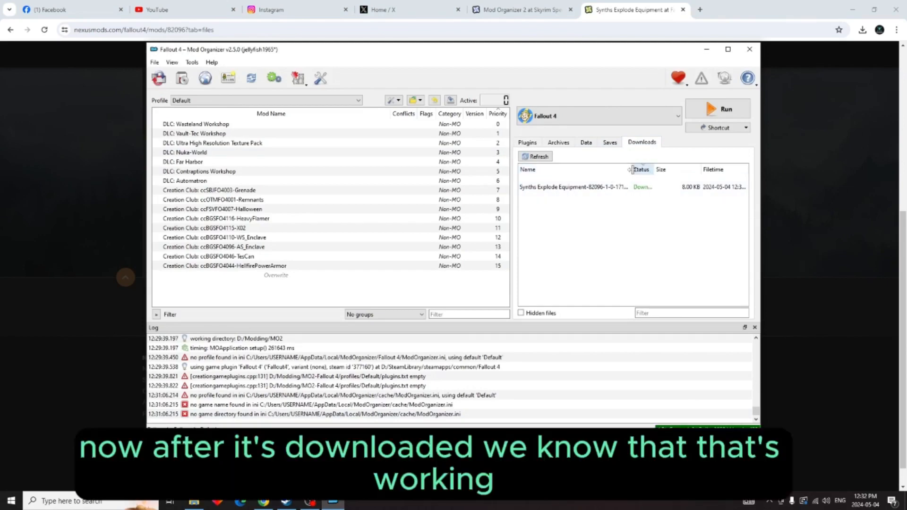
# Step: Install the downloaded Synths Explode Equipment mod under its suggested name, proceeding without a category mapping, and enable it in the mod list
pyautogui.doubleClick(641, 189)
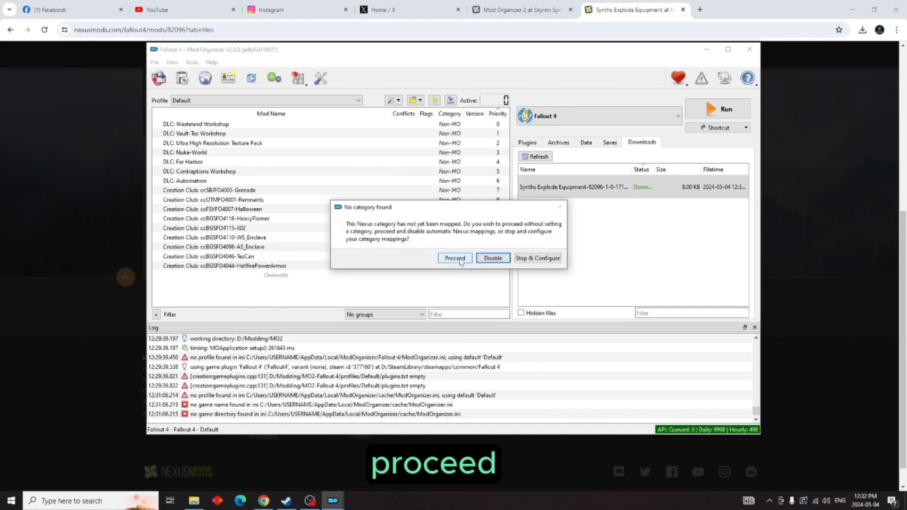
pyautogui.click(454, 259)
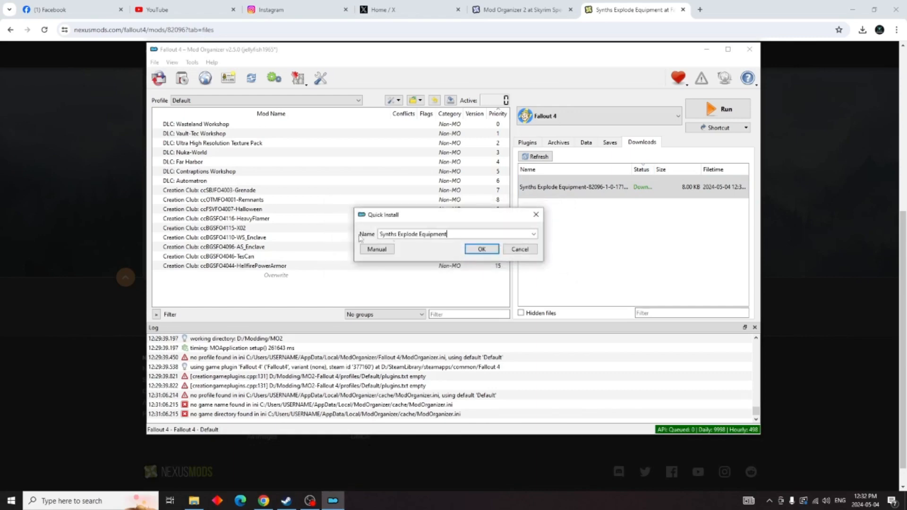
pyautogui.click(481, 250)
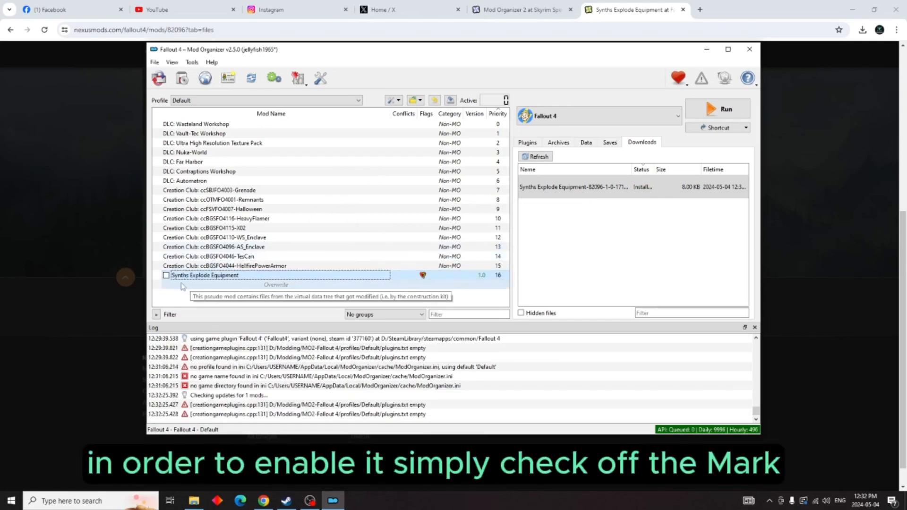
pyautogui.click(166, 275)
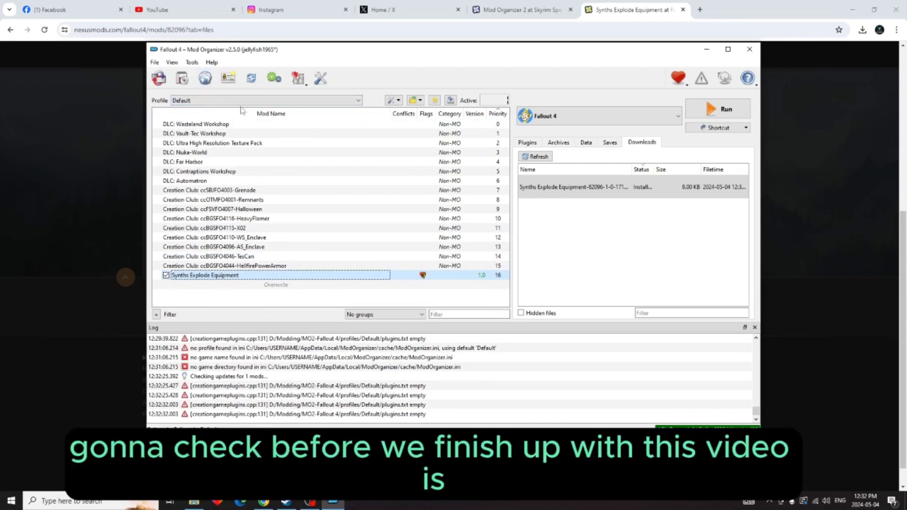
# Step: Open the Nexus website in the browser from Mod Organizer to look for more mods
pyautogui.click(205, 79)
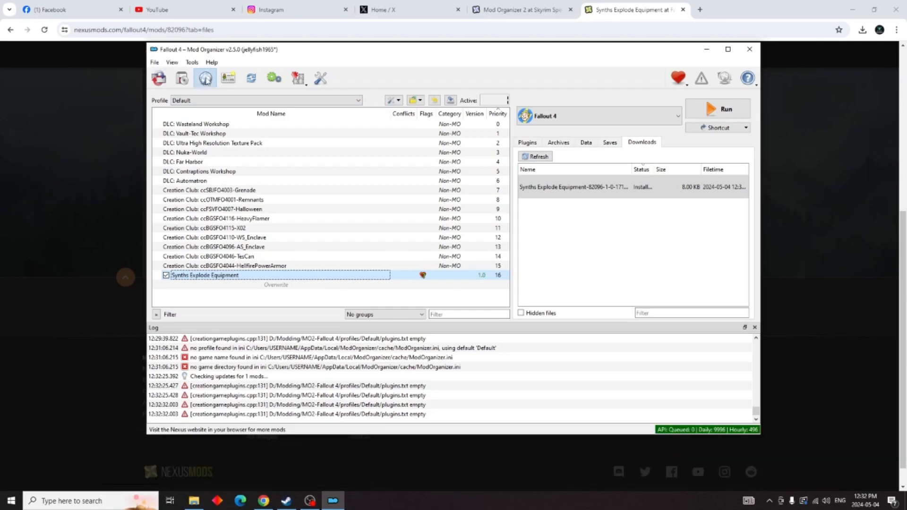